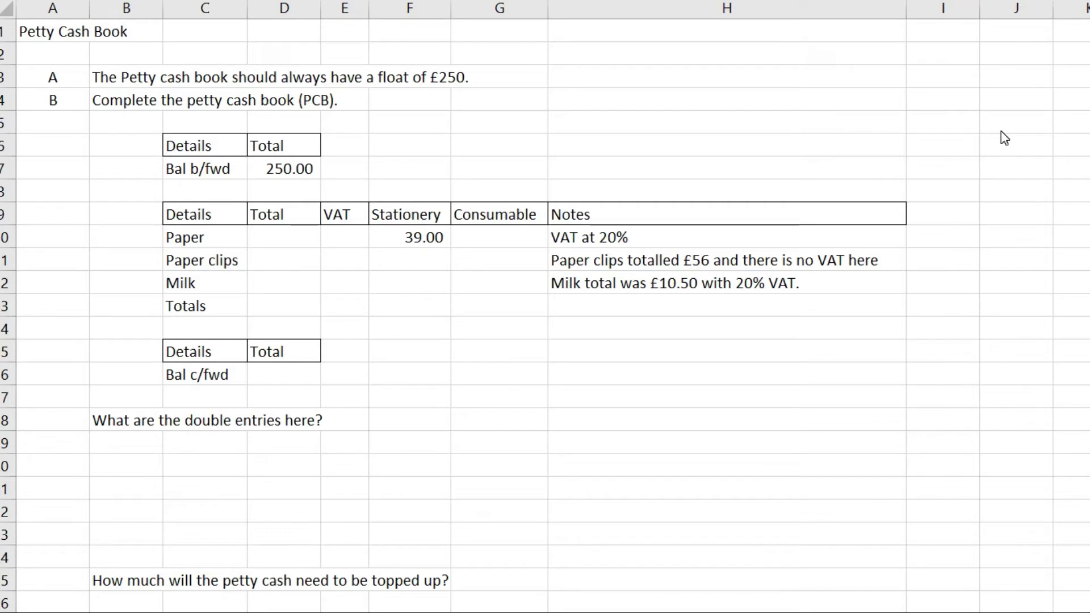
# - Enter =F10*.2 in E10 to give the Paper purchase 7.80 VAT at 20%
pyautogui.click(638, 211)
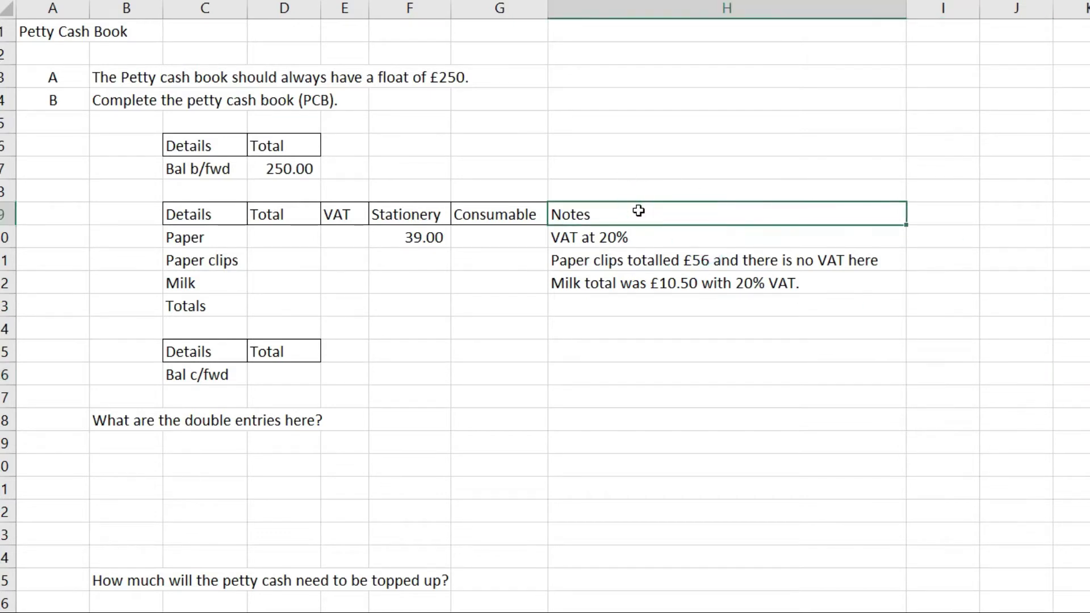
pyautogui.moveTo(287, 240); pyautogui.dragTo(410, 238)
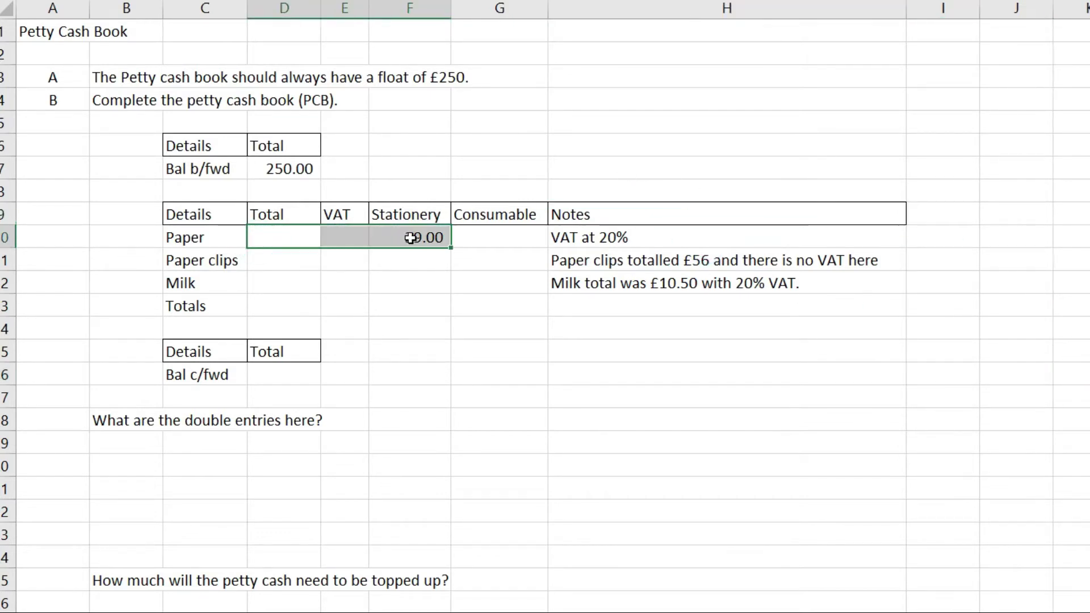
pyautogui.click(409, 238)
pyautogui.click(576, 233)
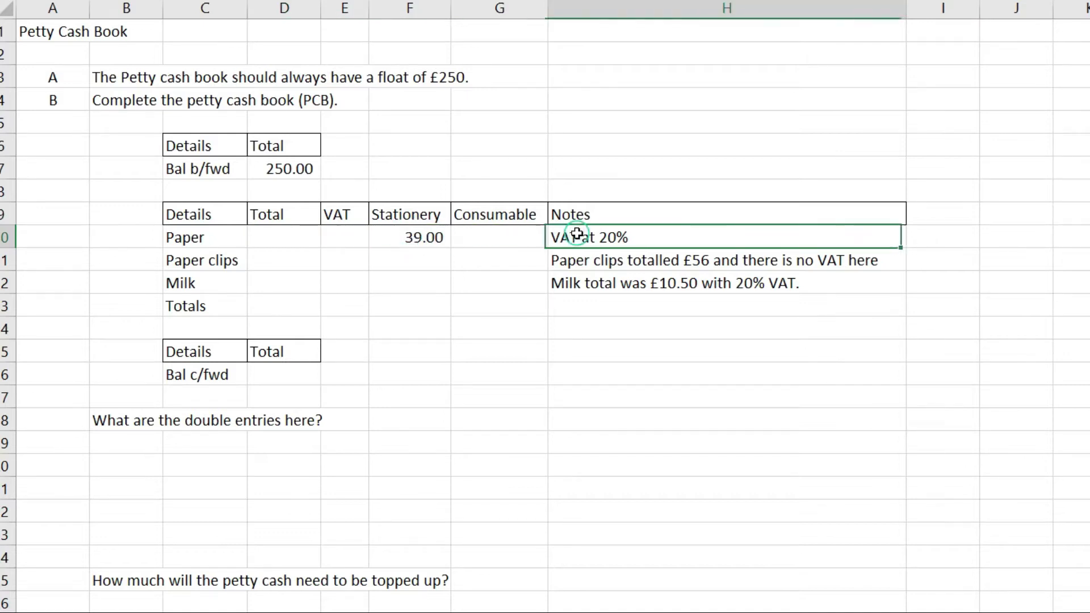
pyautogui.click(349, 237)
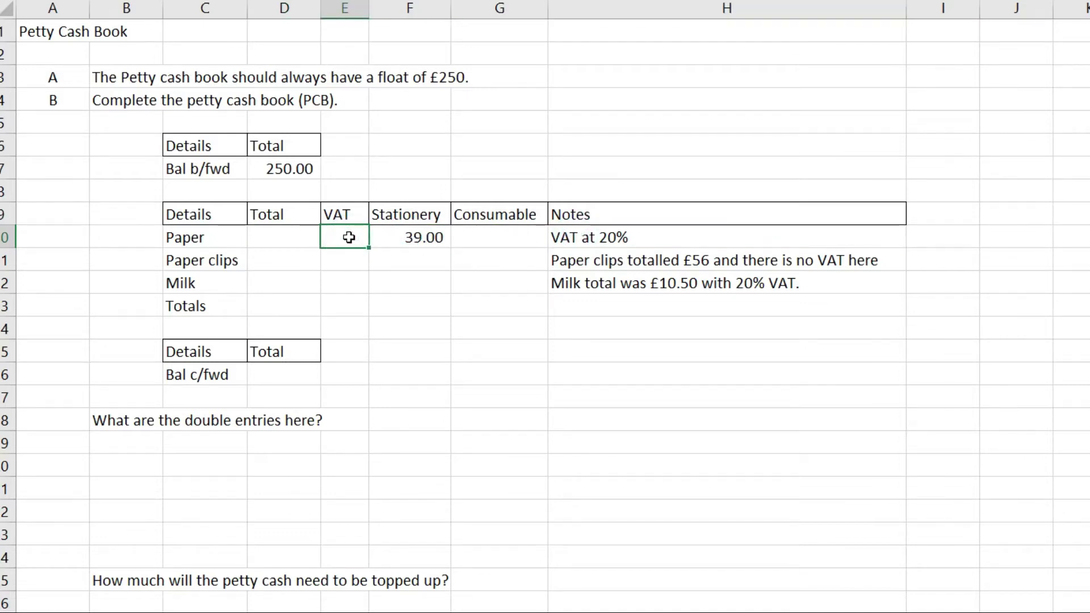
pyautogui.write('=')
pyautogui.click(414, 237)
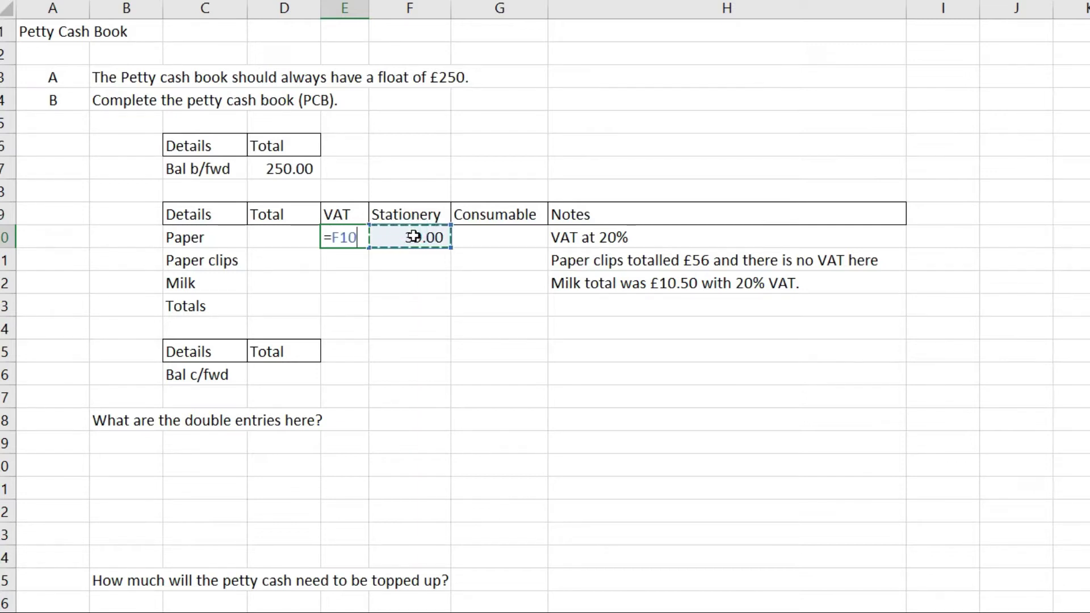
pyautogui.write('*.2')
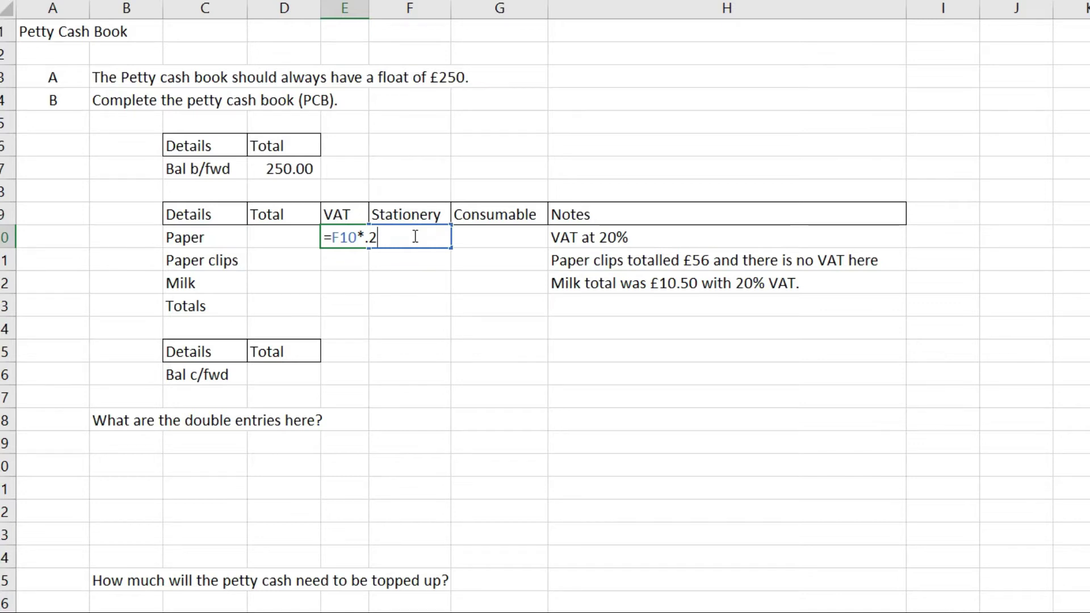
pyautogui.press('Return')
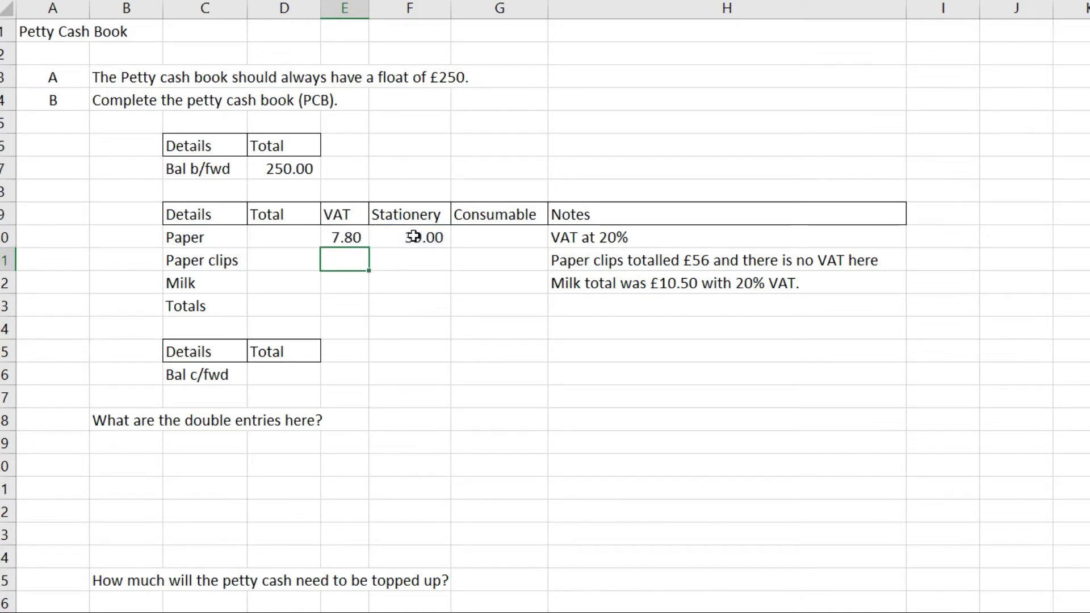
pyautogui.click(343, 237)
# - Total the Paper row in D10 with =E10+F10, giving 46.80
pyautogui.click(285, 237)
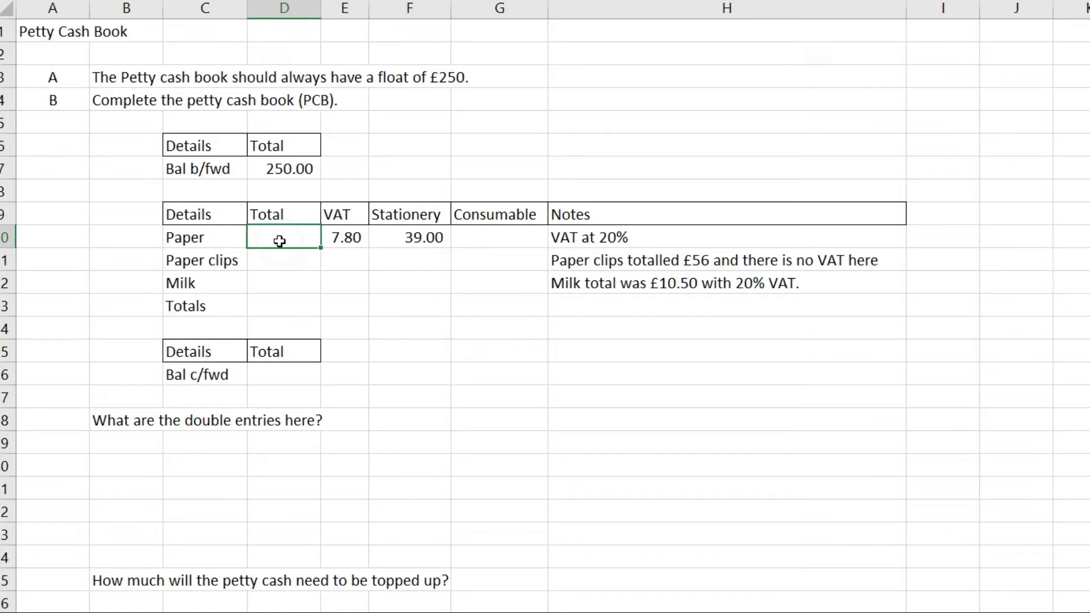
pyautogui.write('=')
pyautogui.click(344, 237)
pyautogui.write('+')
pyautogui.click(392, 241)
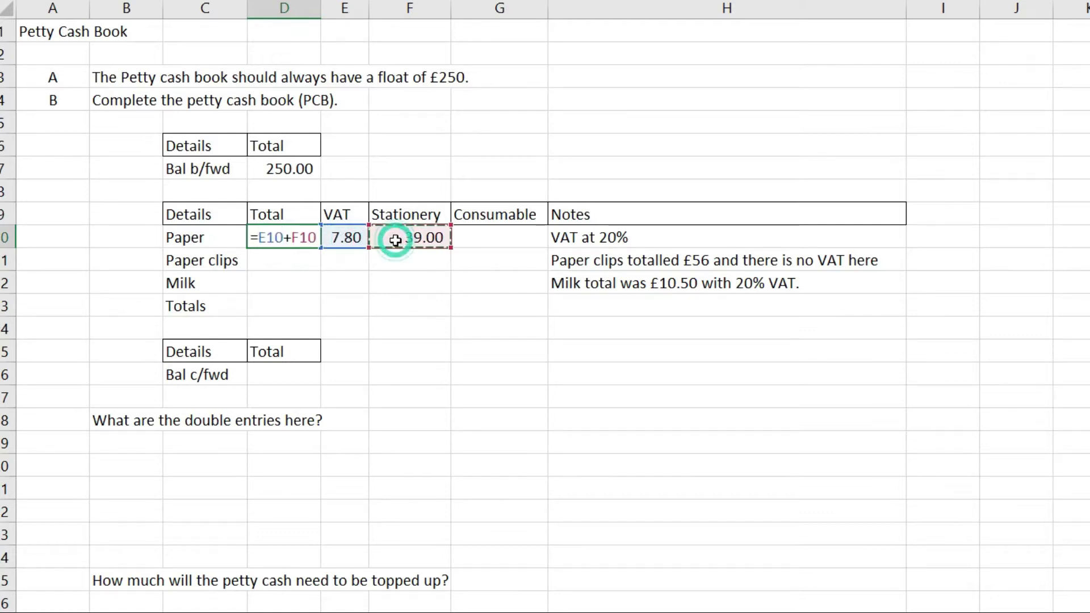
pyautogui.press('Return')
pyautogui.click(398, 240)
# - Review the Total, VAT, Stationery and Consumable columns, confirming Paper's 7.80 and 46.80
pyautogui.moveTo(411, 189); pyautogui.dragTo(506, 403)
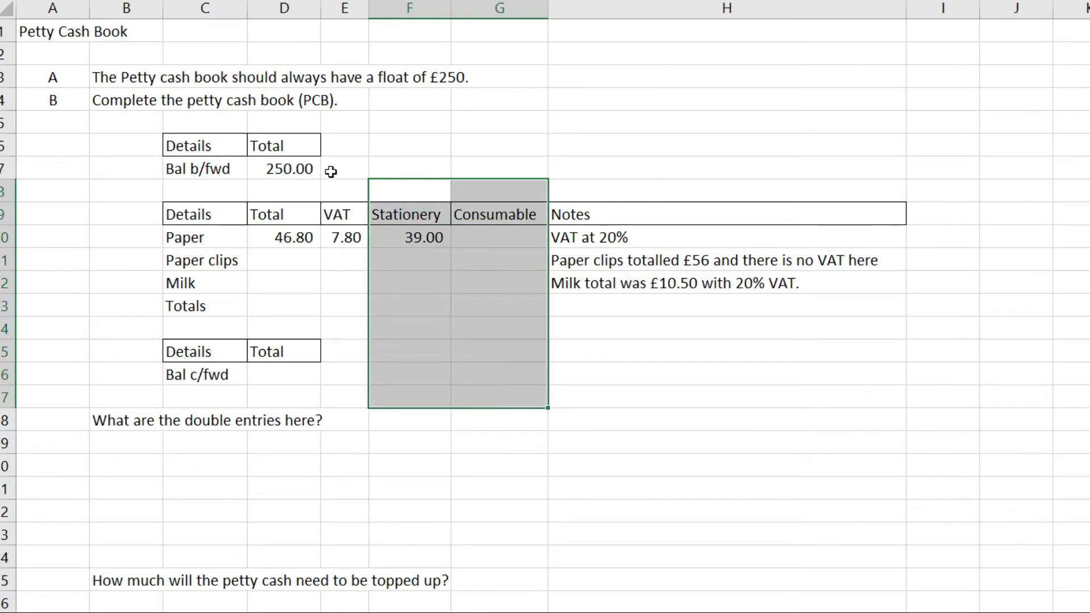
pyautogui.moveTo(337, 173); pyautogui.dragTo(345, 216)
pyautogui.moveTo(346, 274); pyautogui.dragTo(345, 374)
pyautogui.moveTo(301, 212); pyautogui.dragTo(305, 309)
pyautogui.click(305, 309)
pyautogui.moveTo(400, 216); pyautogui.dragTo(492, 242)
pyautogui.click(355, 238)
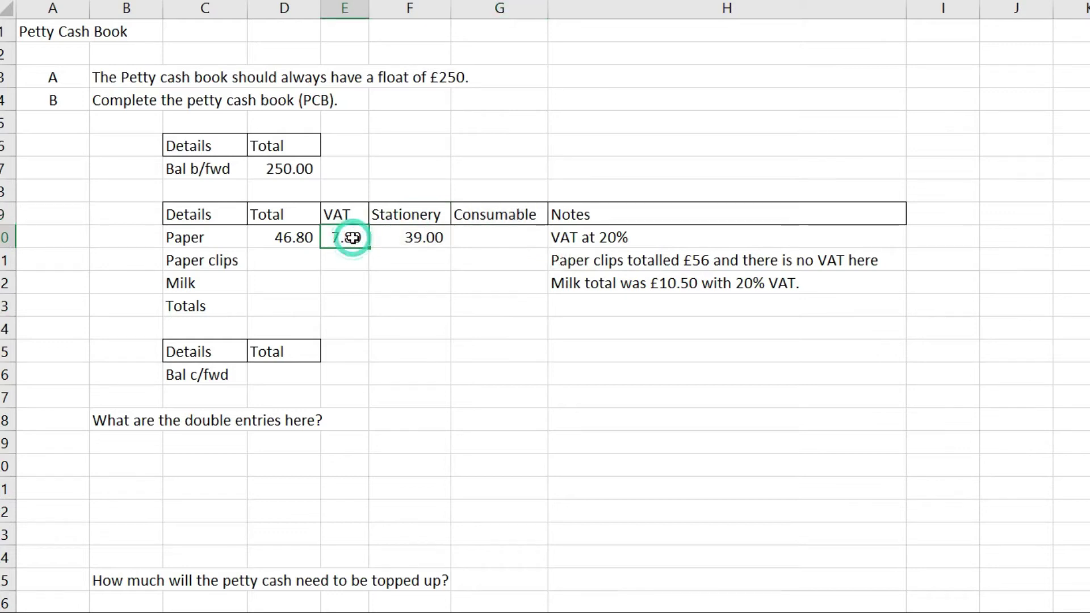
pyautogui.click(306, 234)
pyautogui.moveTo(306, 234); pyautogui.dragTo(312, 329)
pyautogui.click(309, 268)
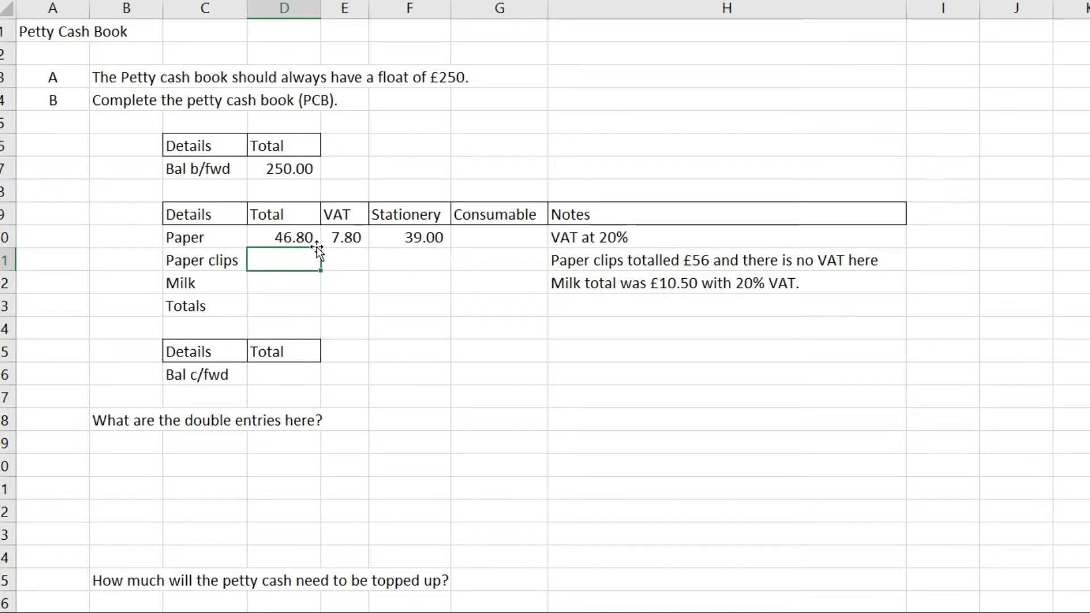
# - Enter 56.00 for Paper clips under Stationery and Total, leaving VAT empty
pyautogui.click(396, 261)
pyautogui.click(460, 259)
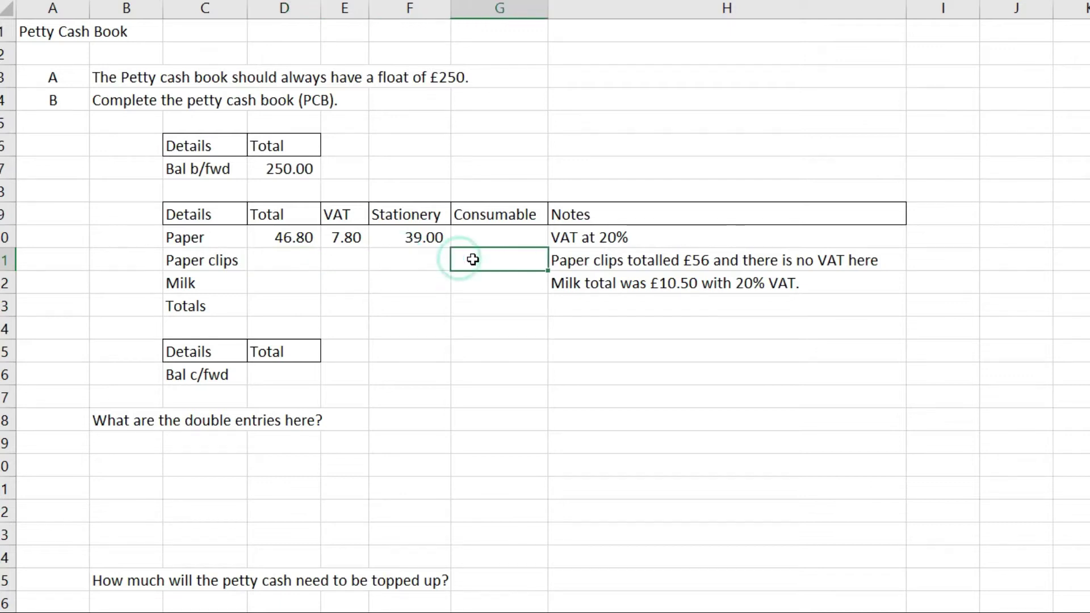
pyautogui.click(424, 260)
pyautogui.write('5')
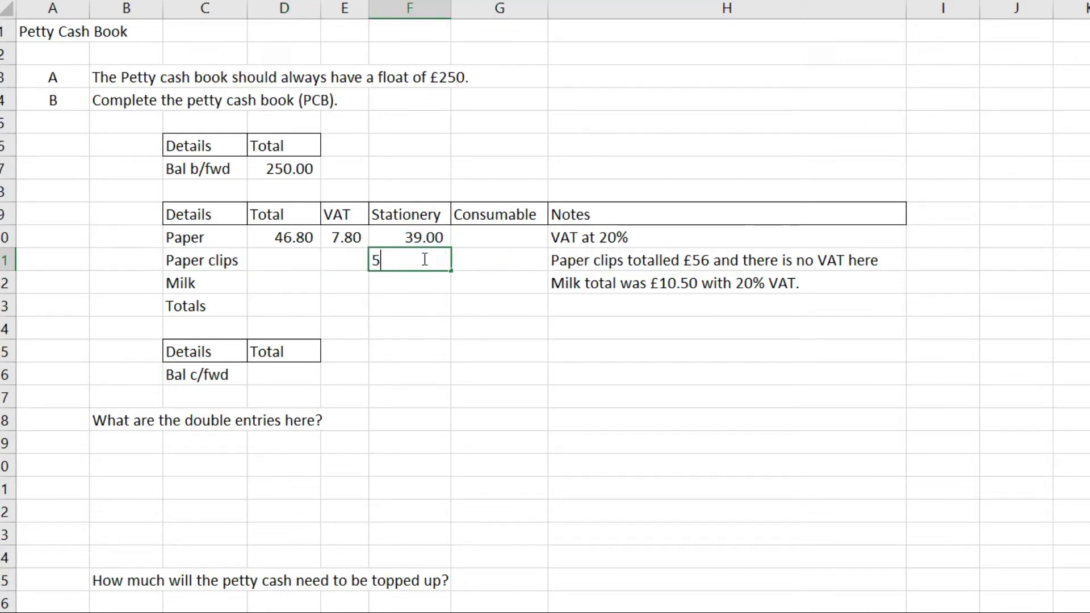
pyautogui.write('6')
pyautogui.press('Return')
pyautogui.click(424, 260)
pyautogui.click(284, 261)
pyautogui.write('56')
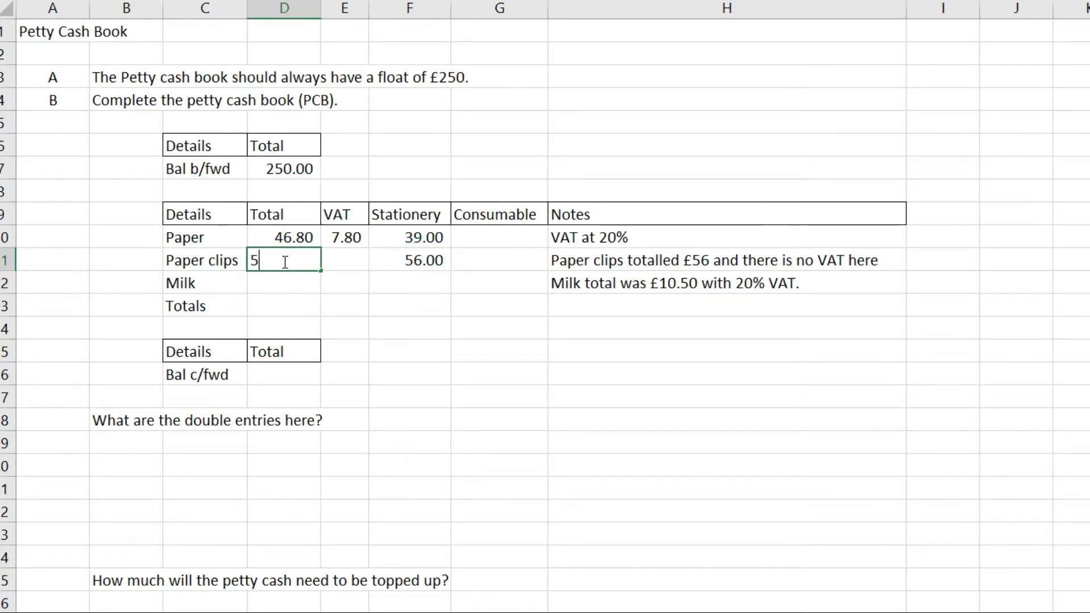
pyautogui.press('Return')
pyautogui.click(286, 260)
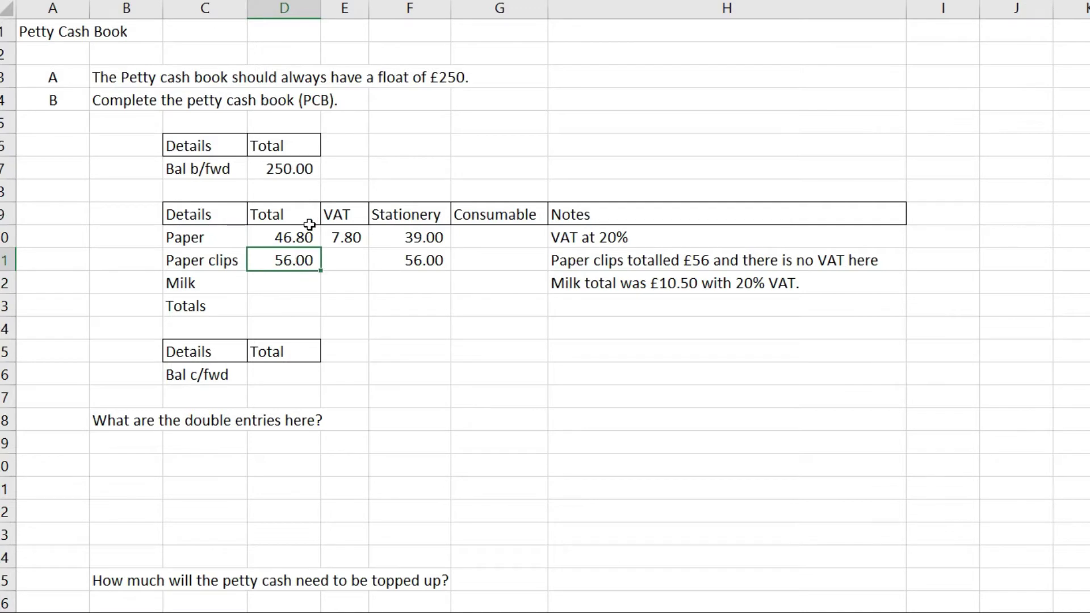
# - Check the Paper clips note, its 56.00 entries and the Stationery column total
pyautogui.moveTo(310, 233); pyautogui.dragTo(297, 309)
pyautogui.click(488, 279)
pyautogui.click(664, 259)
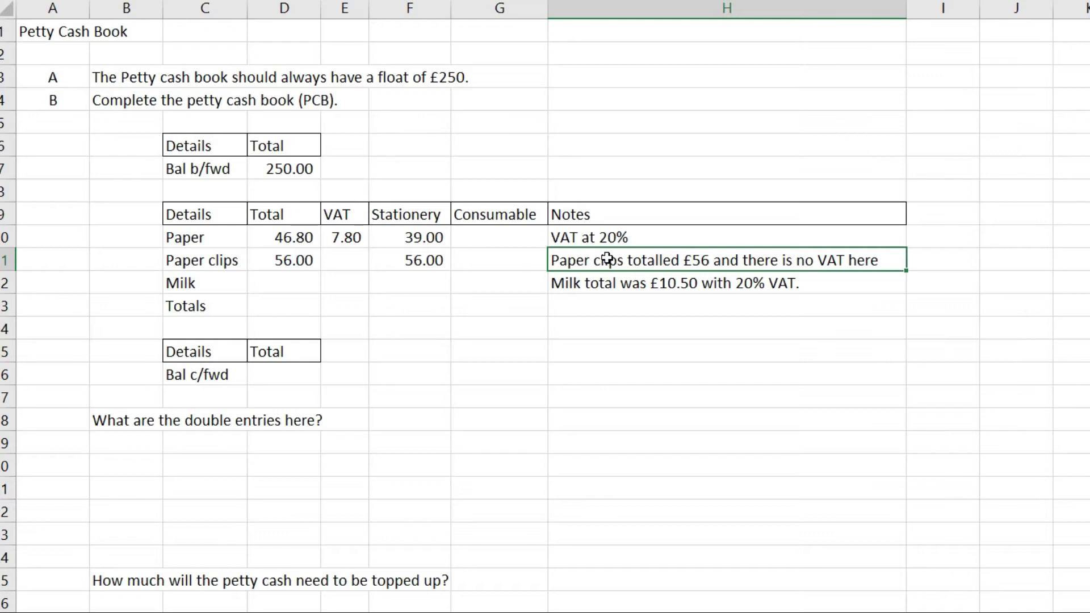
pyautogui.click(294, 260)
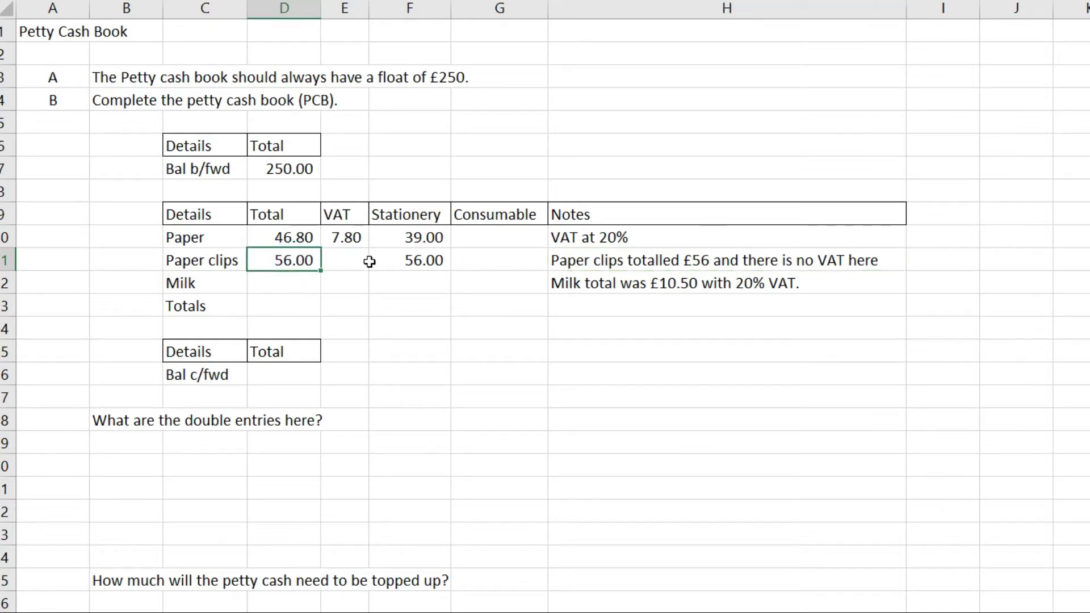
pyautogui.click(397, 260)
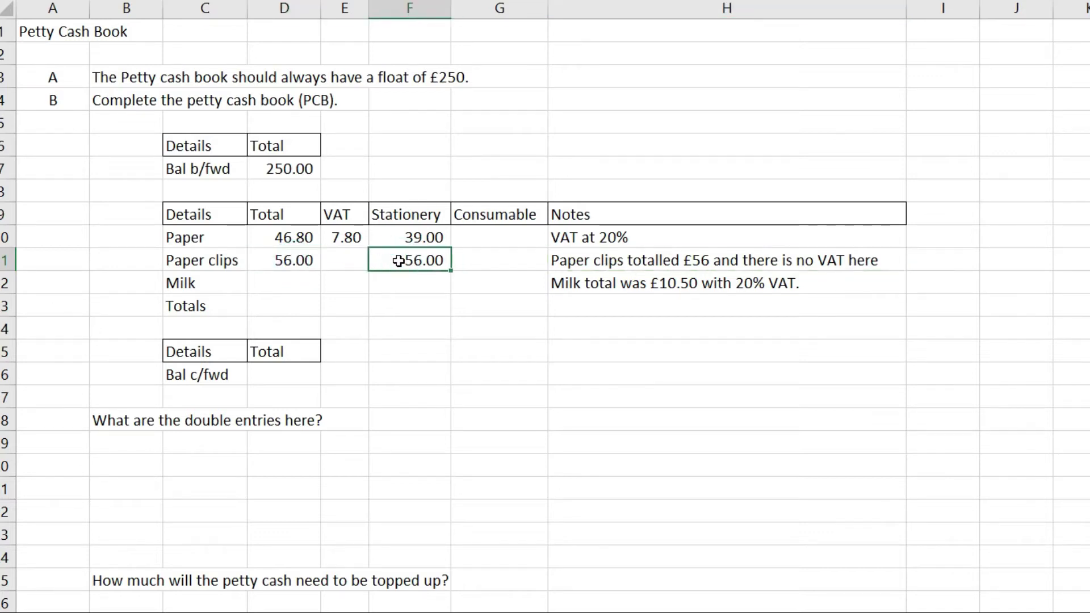
pyautogui.click(427, 301)
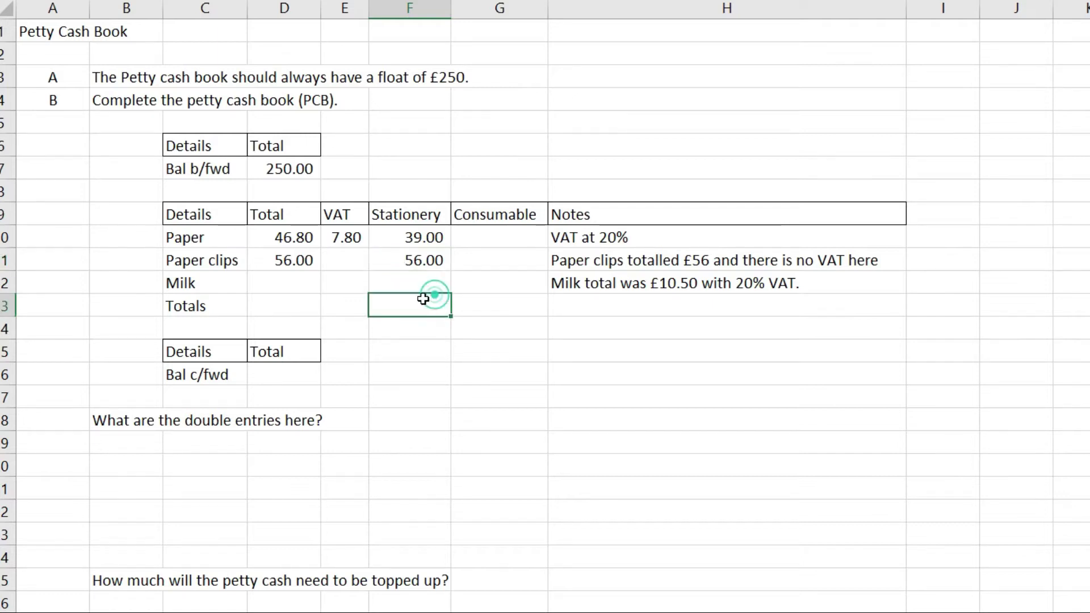
# - Enter the Milk total of 10.50 and its net amount =D12/1.2 (8.75) under Stationery
pyautogui.click(301, 281)
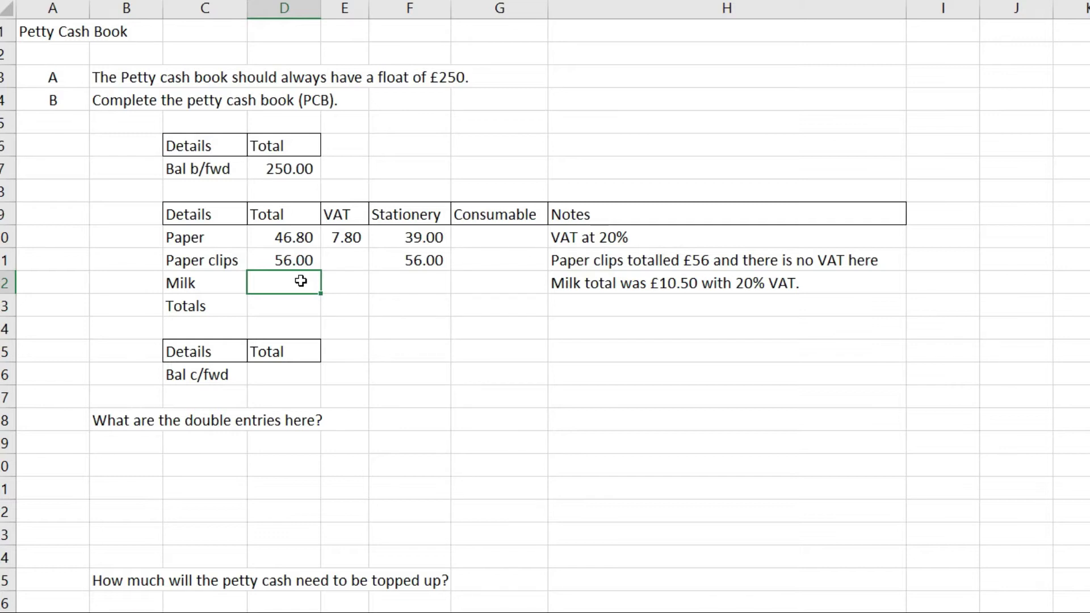
pyautogui.write('2')
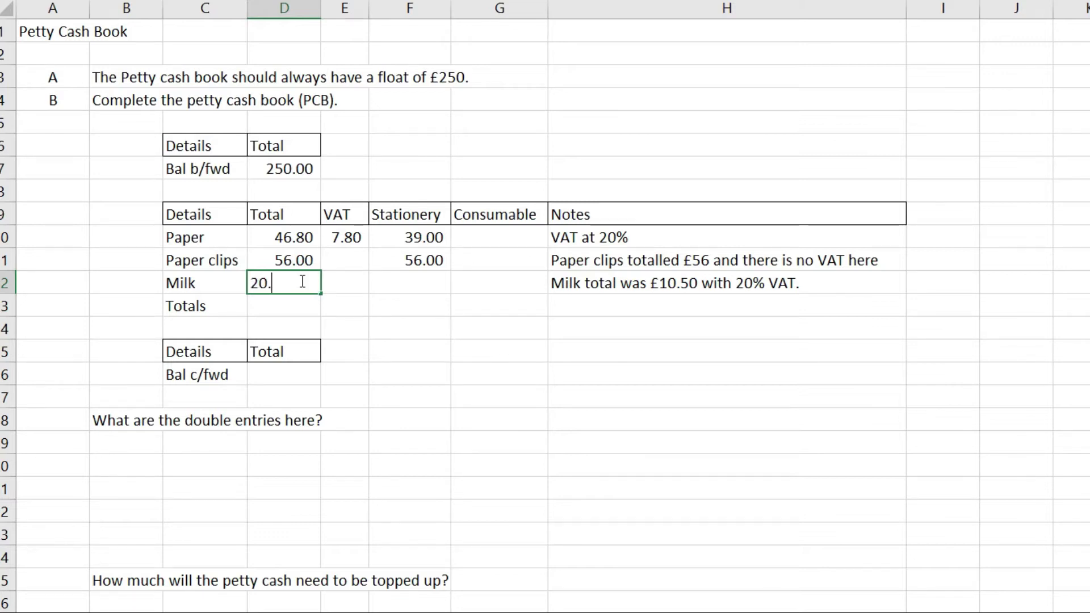
pyautogui.write('0.')
pyautogui.press('BackSpace')
pyautogui.press('BackSpace')
pyautogui.press('BackSpace')
pyautogui.write('10.50')
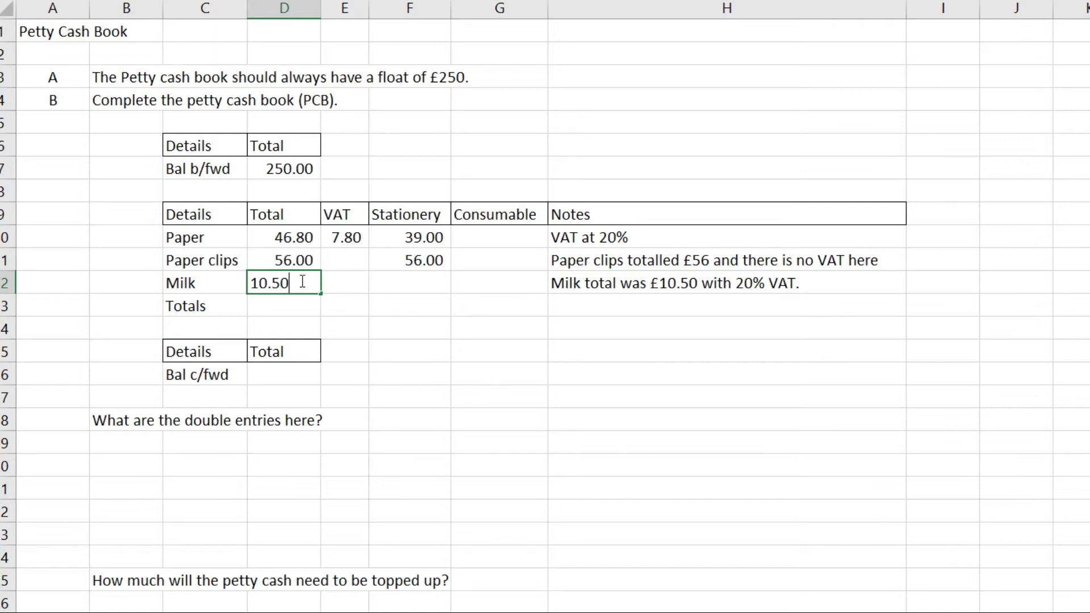
pyautogui.press('Tab')
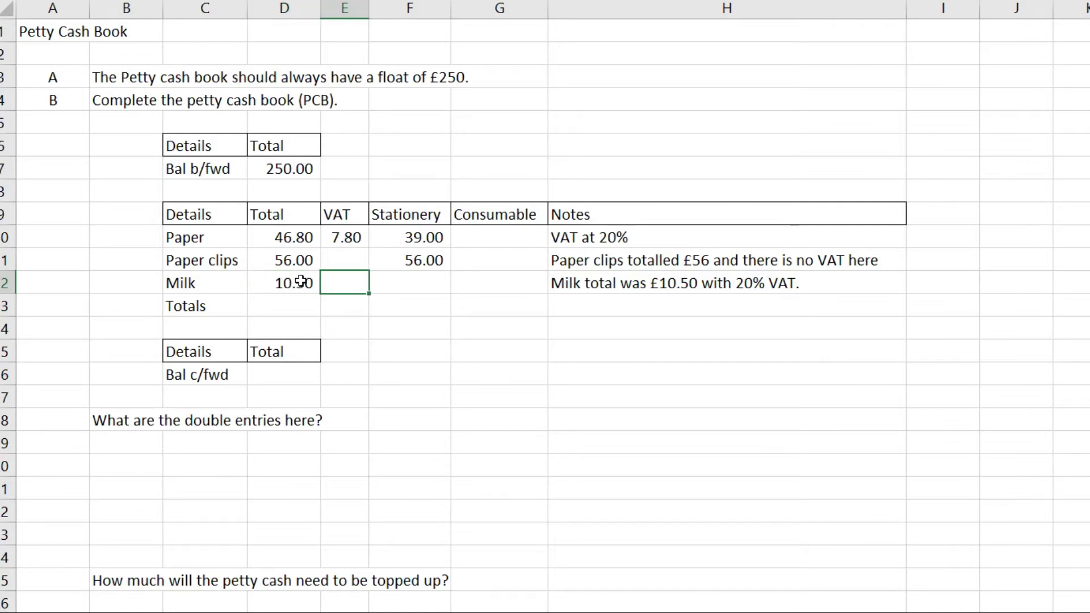
pyautogui.click(396, 285)
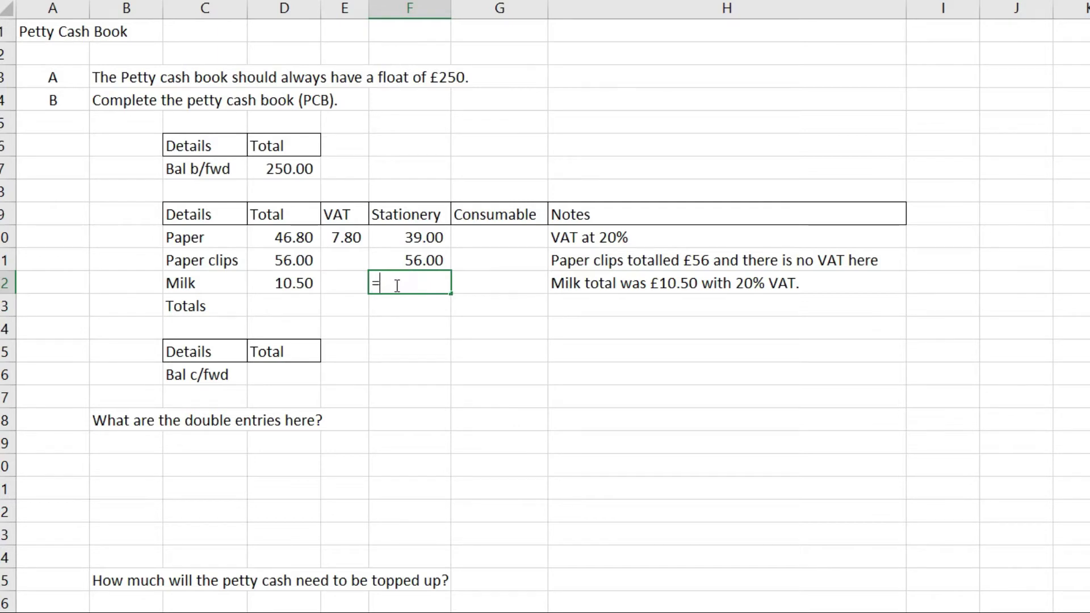
pyautogui.click(296, 285)
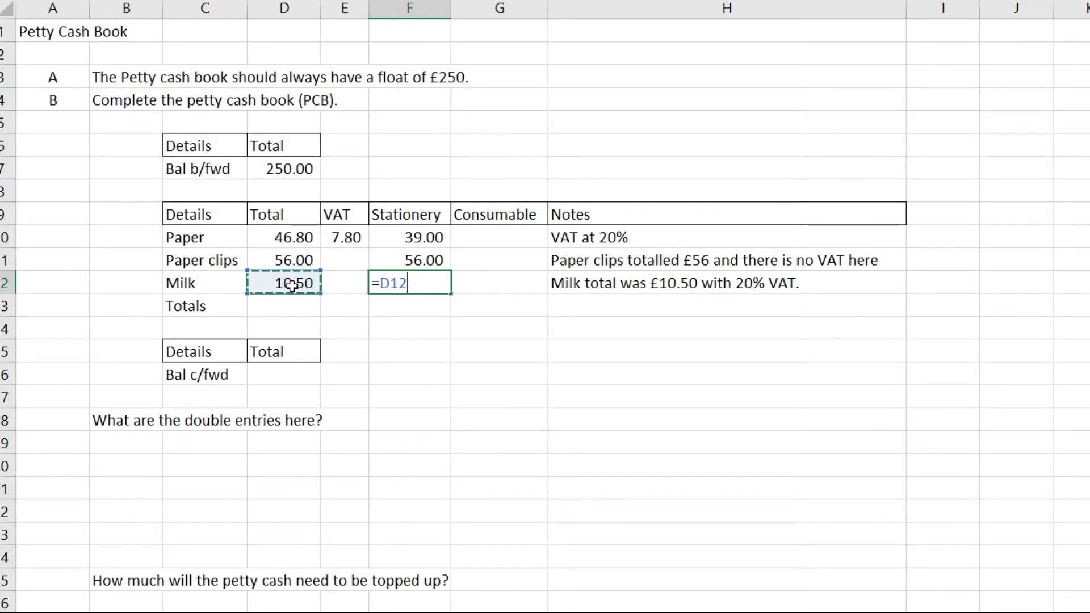
pyautogui.write('/1.2')
pyautogui.press('Return')
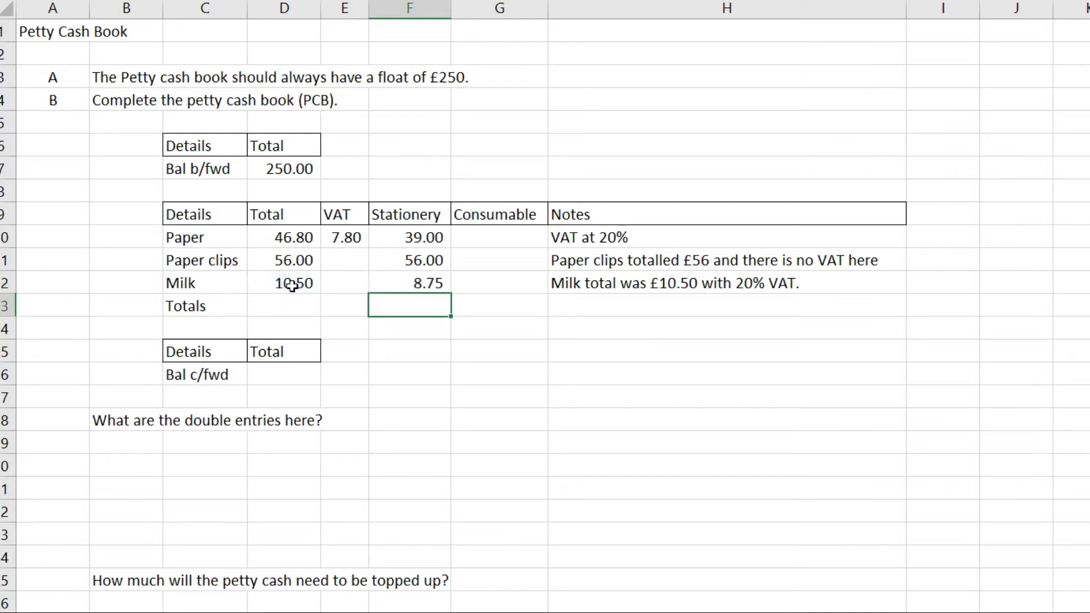
# - Compute the Milk VAT as 20% of its net amount, giving 1.75
pyautogui.click(347, 278)
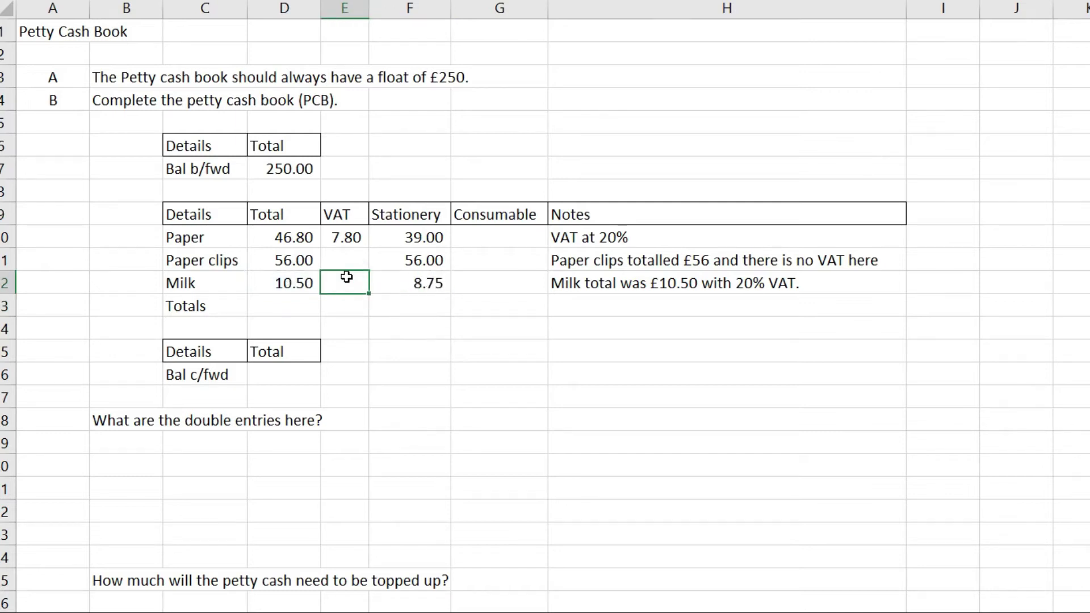
pyautogui.write('=')
pyautogui.click(396, 284)
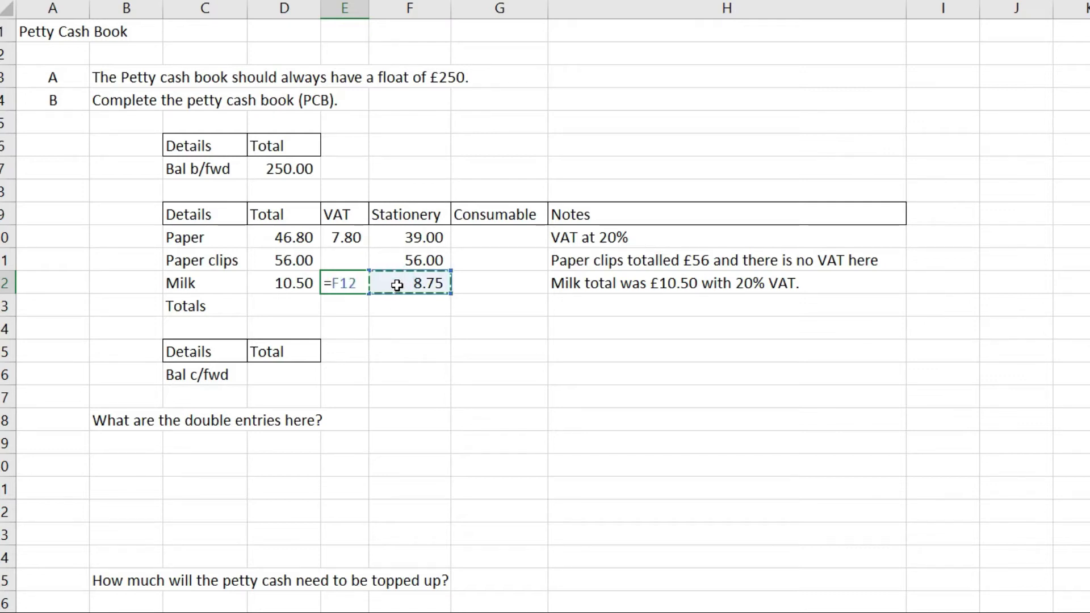
pyautogui.write('*.2')
pyautogui.press('Return')
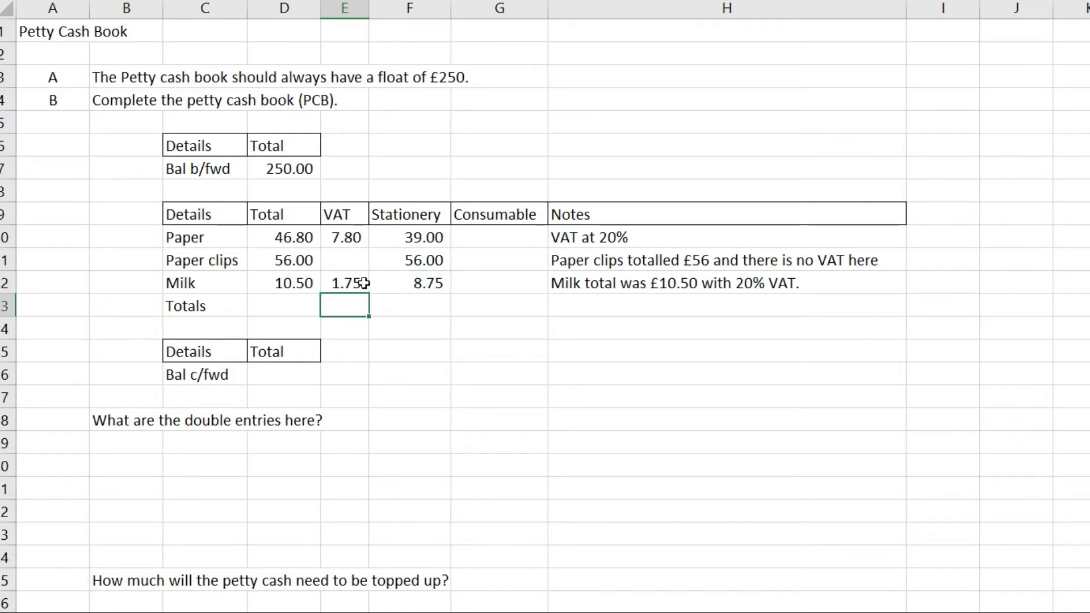
pyautogui.moveTo(364, 283); pyautogui.dragTo(396, 282)
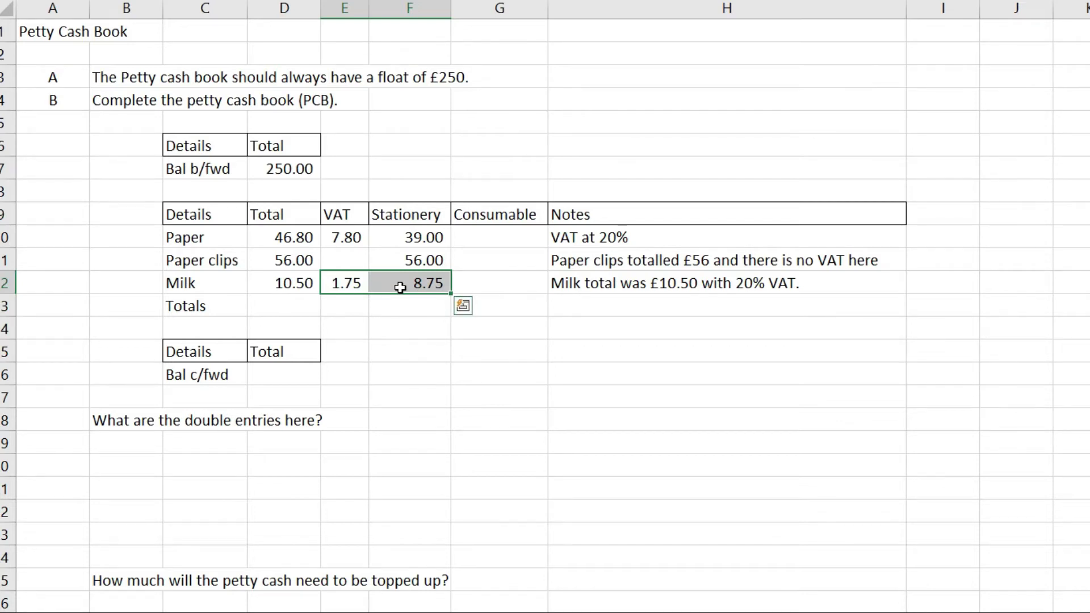
# - AutoSum the Total column to 113.30, add a top and double-bottom border, and fill across to G13
pyautogui.click(298, 287)
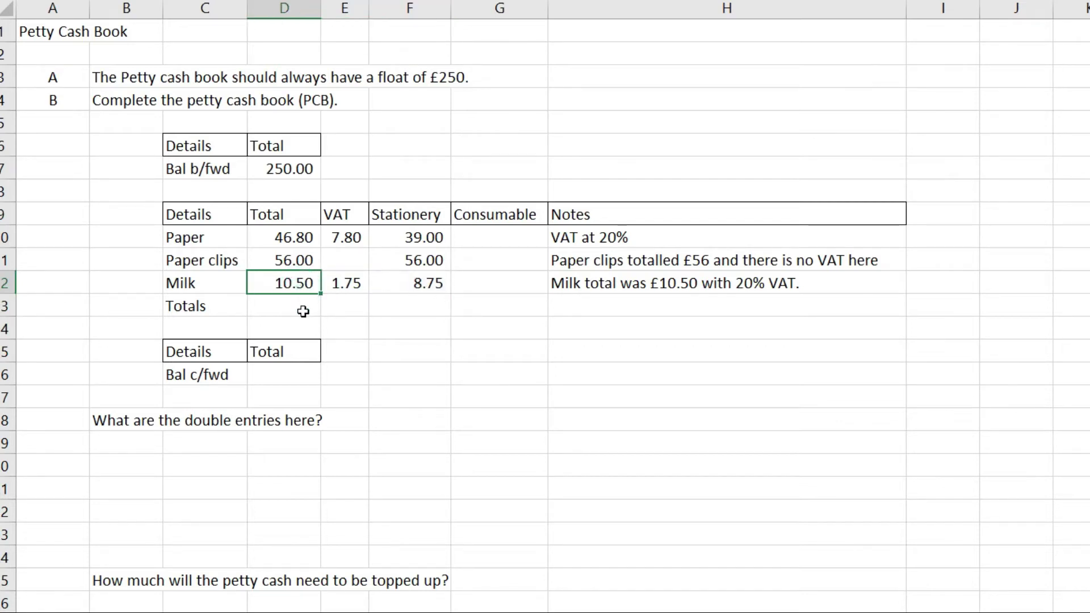
pyautogui.click(301, 306)
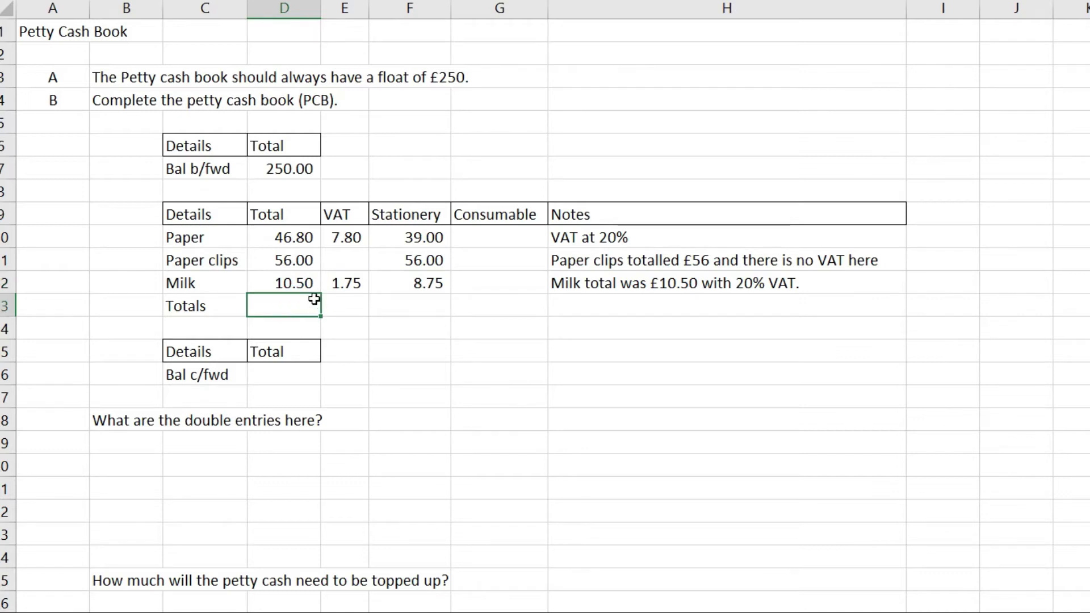
pyautogui.hotkey('alt', '=')
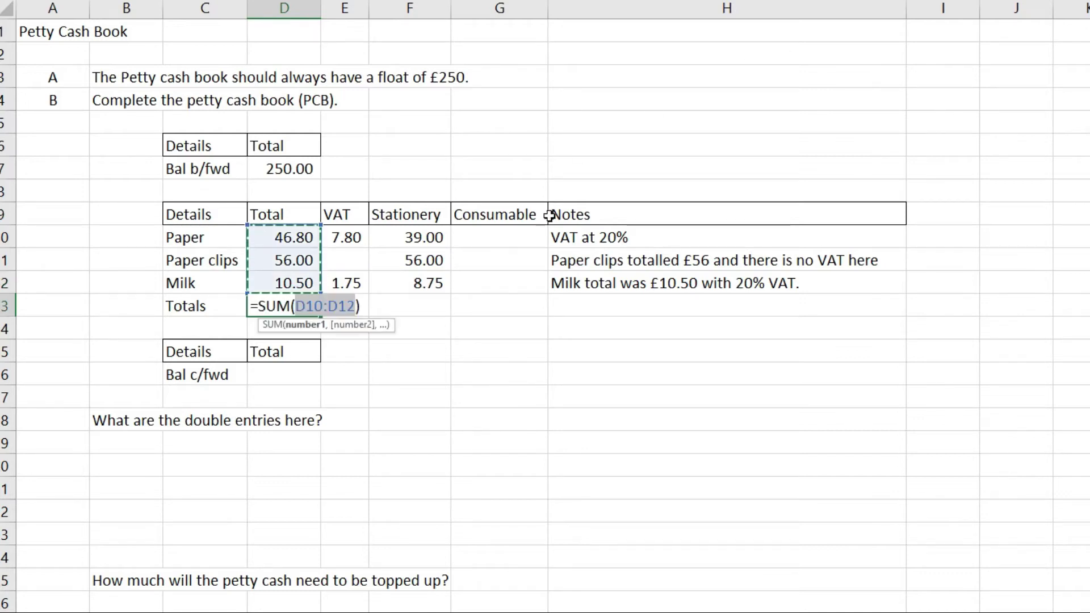
pyautogui.press('Return')
pyautogui.press('Up')
pyautogui.hotkey('alt', 'h')
pyautogui.press('b')
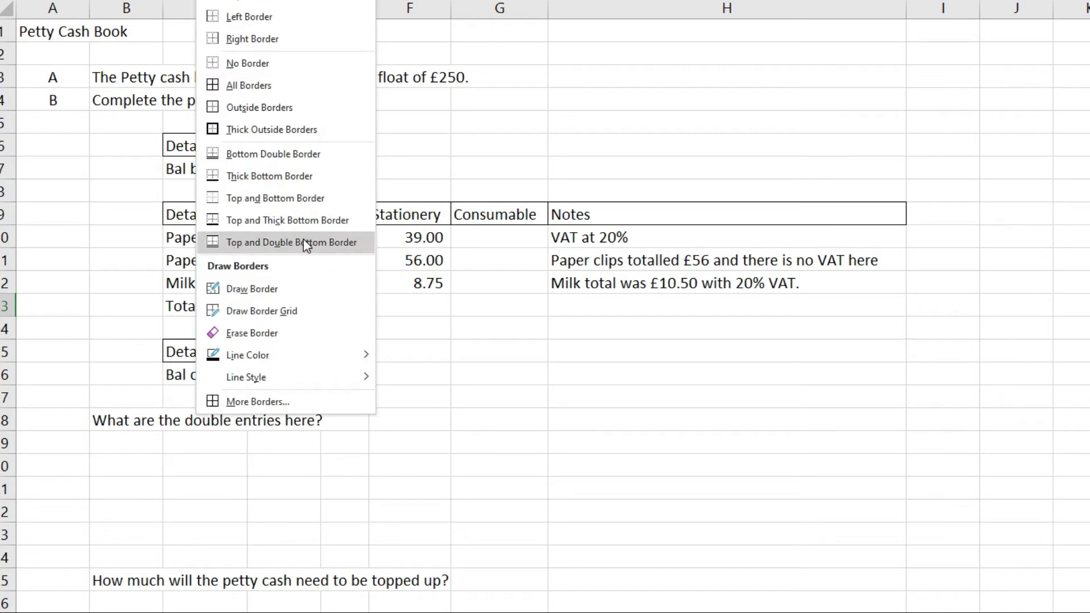
pyautogui.click(303, 243)
pyautogui.moveTo(321, 316); pyautogui.dragTo(523, 318)
# - Move the milk's 8.75 from Stationery into the Consumable column
pyautogui.click(220, 282)
pyautogui.moveTo(219, 282); pyautogui.dragTo(496, 281)
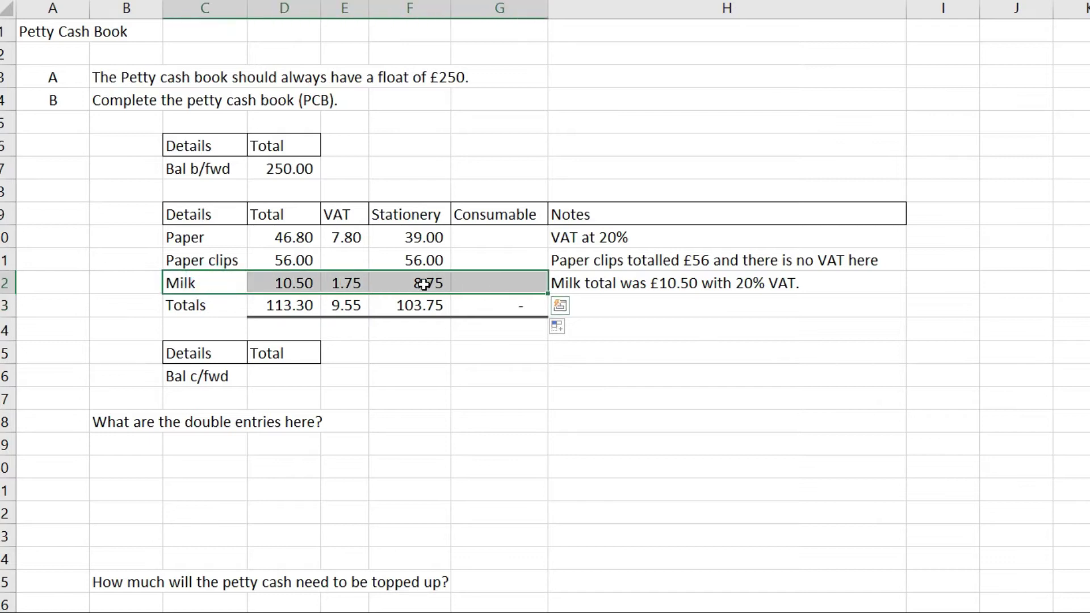
pyautogui.click(405, 284)
pyautogui.click(408, 285)
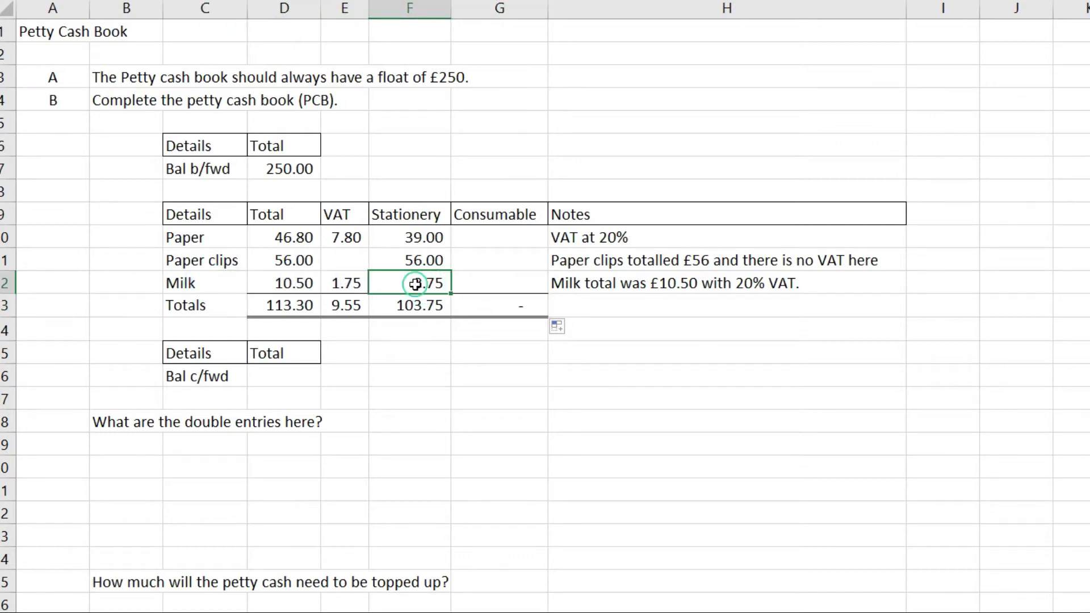
pyautogui.hotkey('ctrl', 'x')
pyautogui.click(493, 285)
pyautogui.hotkey('ctrl', 'v')
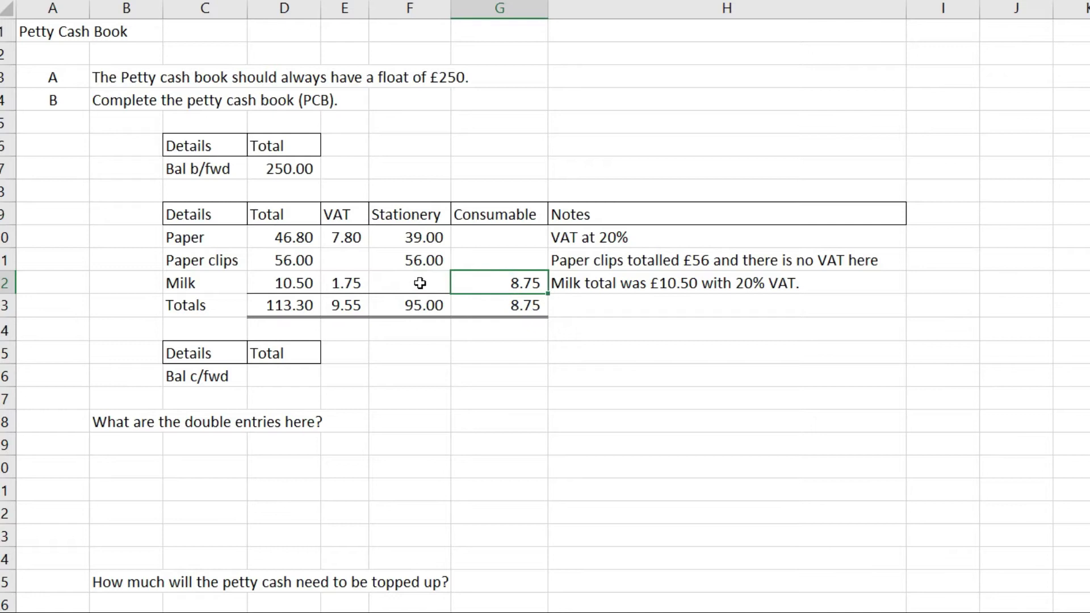
pyautogui.click(412, 284)
pyautogui.click(340, 283)
pyautogui.click(406, 283)
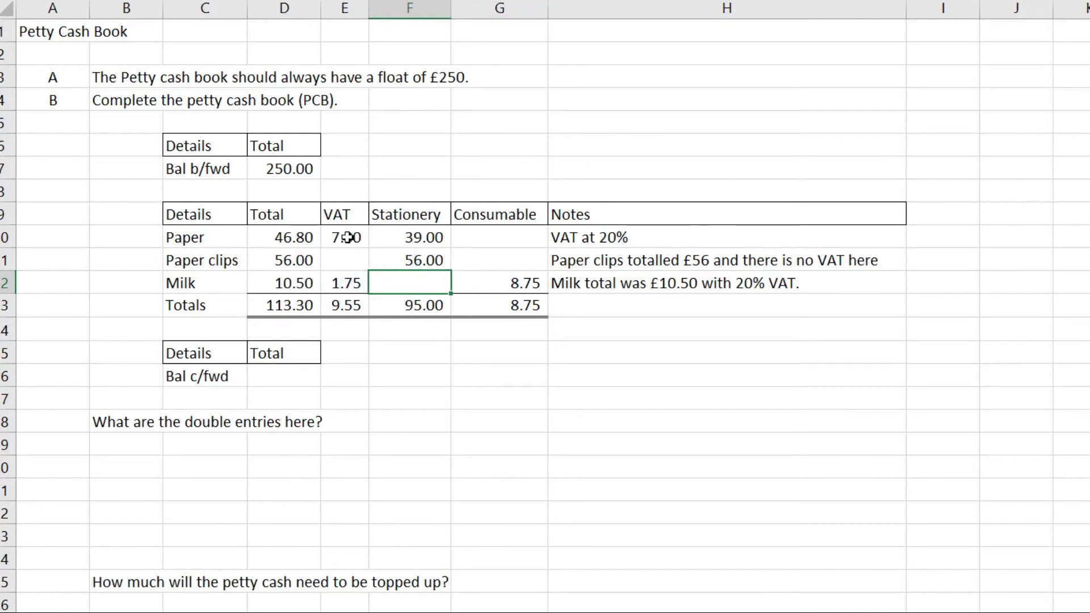
# - Verify the column sums: 113.30 Total, 9.55 VAT, 95.00 Stationery, 8.75 Consumable
pyautogui.moveTo(303, 238); pyautogui.dragTo(305, 283)
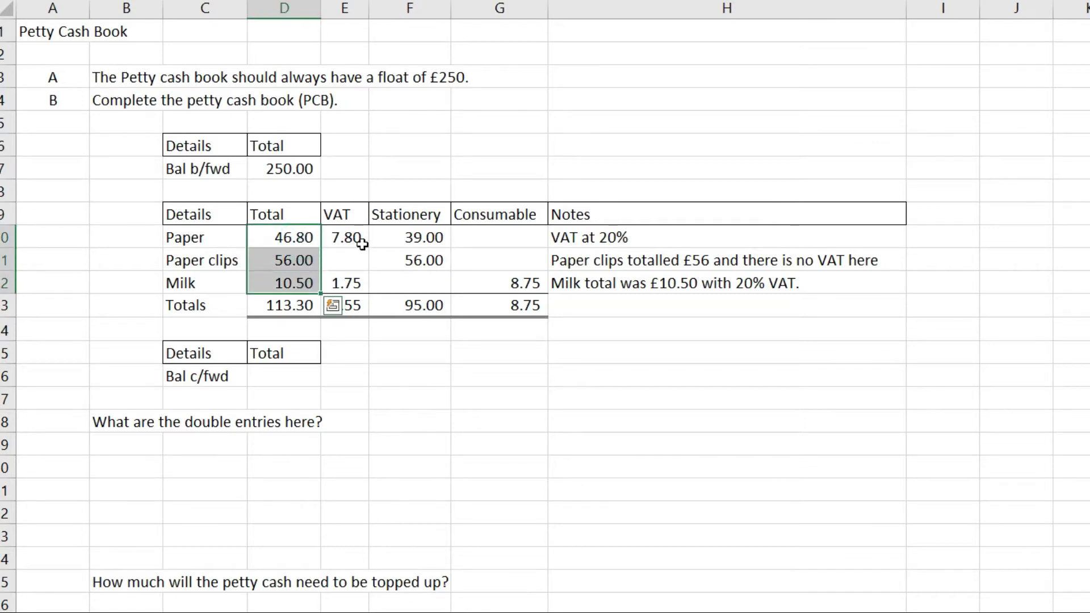
pyautogui.moveTo(358, 241); pyautogui.dragTo(352, 284)
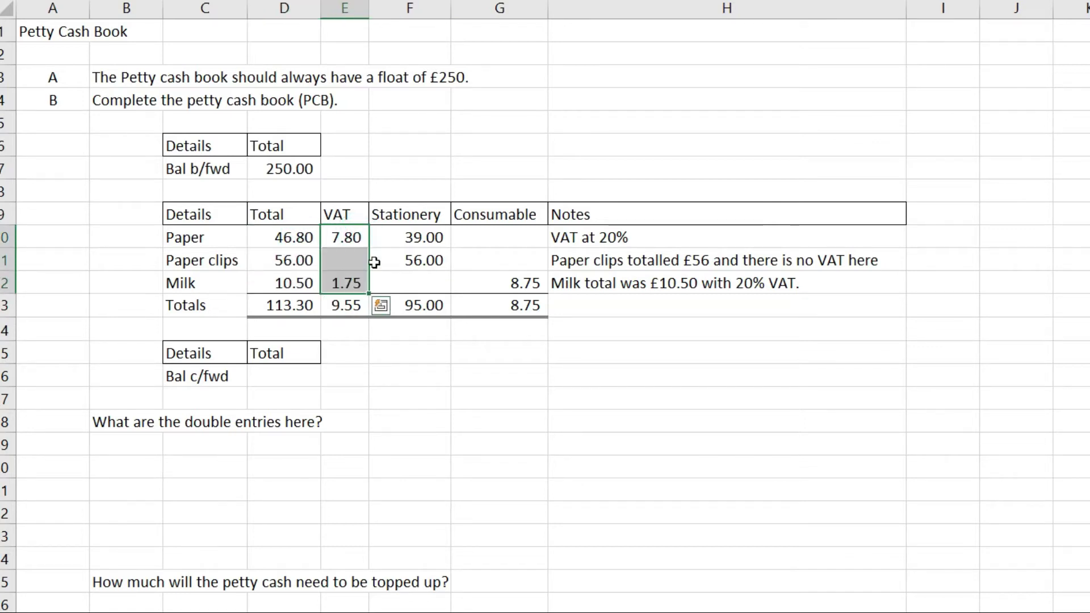
pyautogui.moveTo(404, 238); pyautogui.dragTo(411, 287)
pyautogui.moveTo(509, 241); pyautogui.dragTo(509, 284)
pyautogui.click(507, 286)
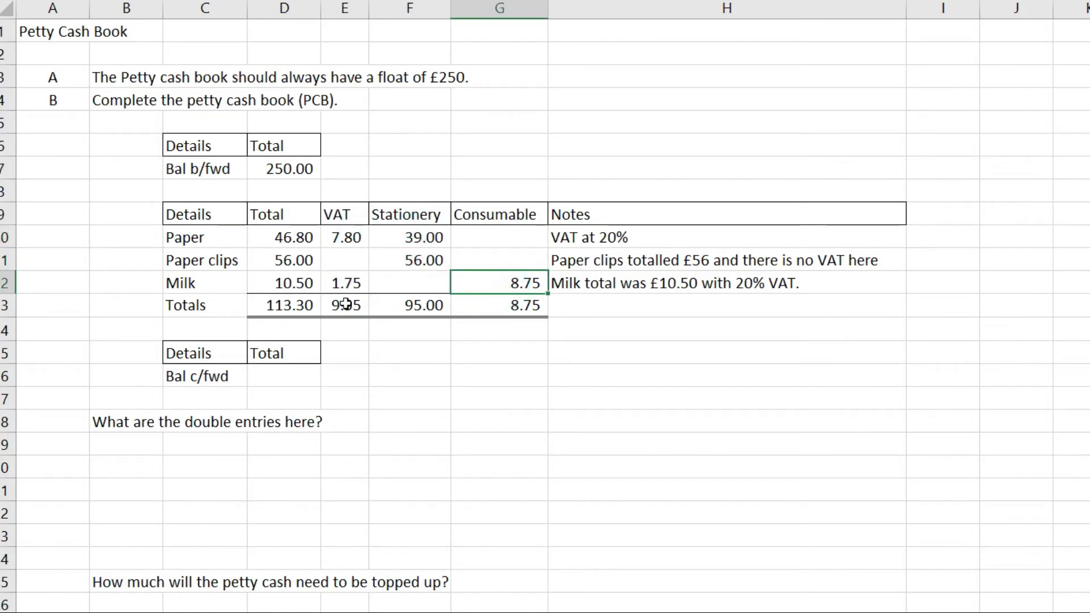
pyautogui.moveTo(351, 306); pyautogui.dragTo(478, 307)
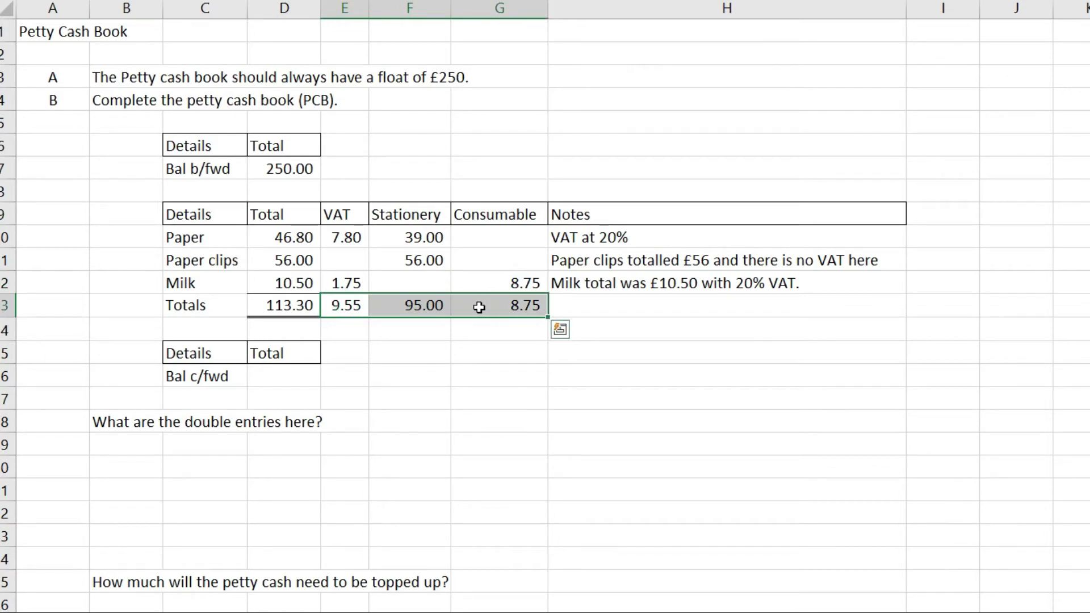
# - Enter =D7-D13 in Bal c/fwd, giving a 136.70 balance
pyautogui.click(285, 375)
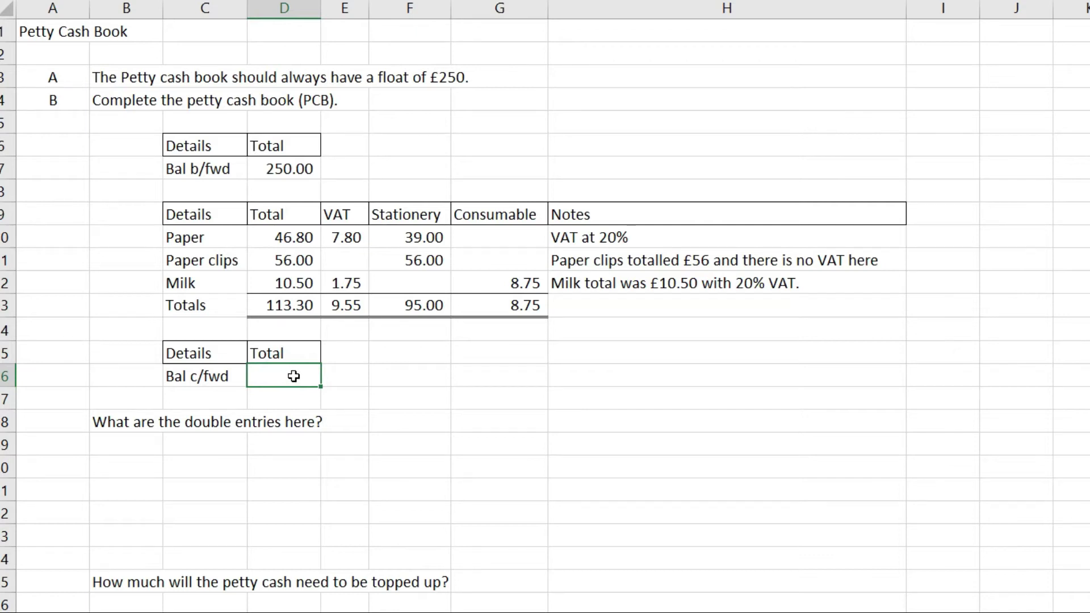
pyautogui.write('=')
pyautogui.click(293, 169)
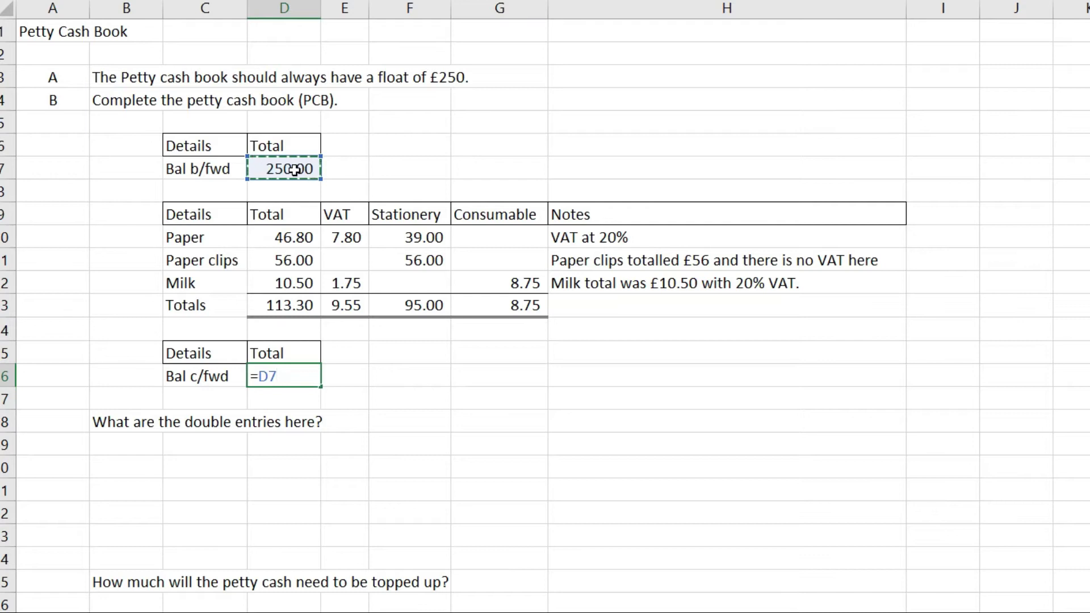
pyautogui.write('-')
pyautogui.click(286, 308)
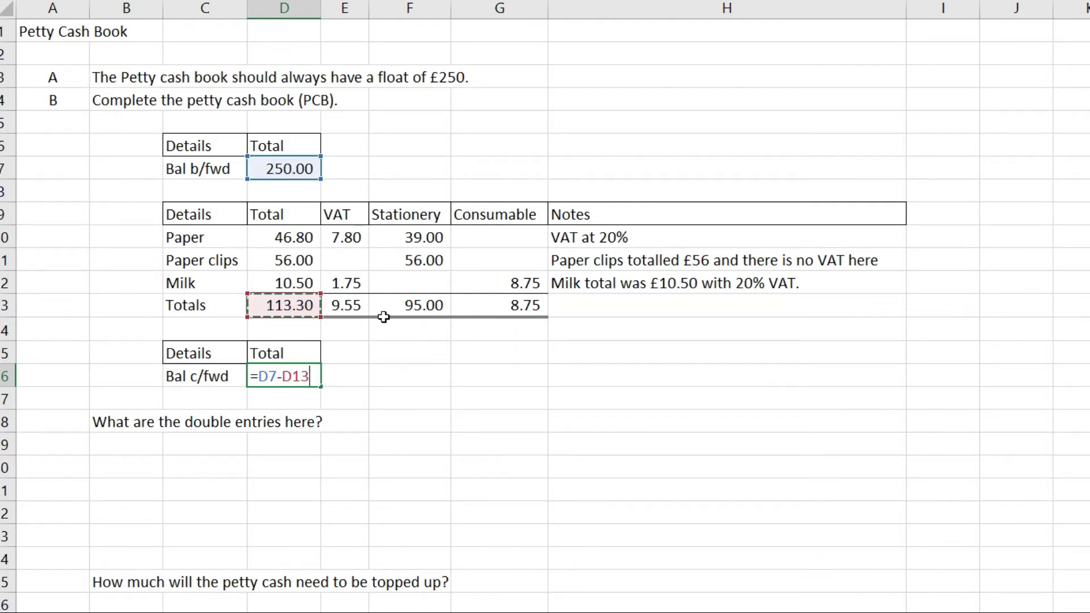
pyautogui.press('Return')
pyautogui.click(286, 377)
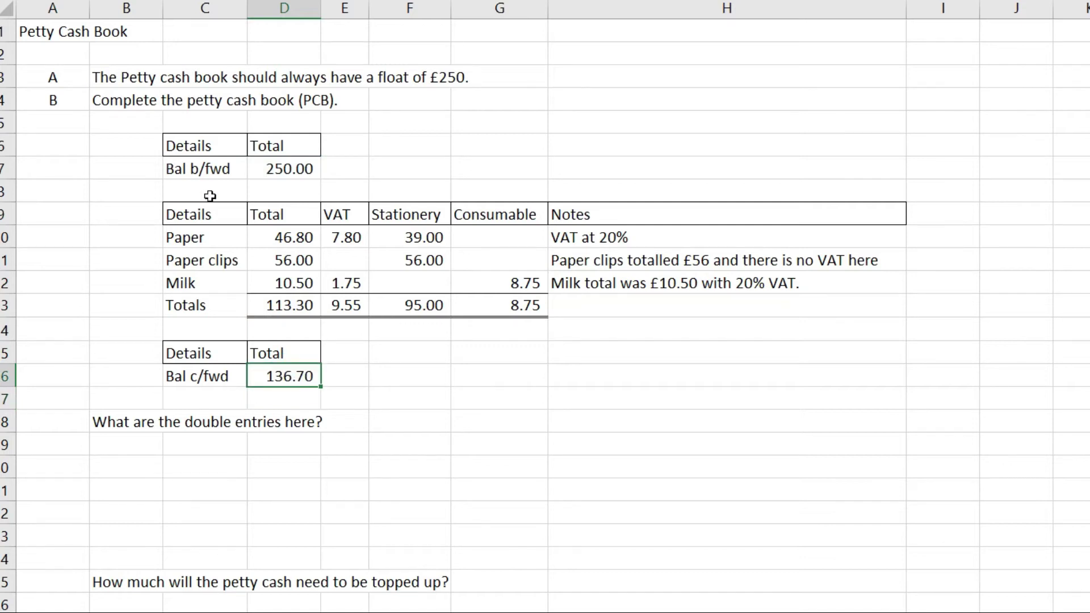
# - Highlight the £250 float requirement and the top-up question in the task text
pyautogui.moveTo(114, 77); pyautogui.dragTo(475, 79)
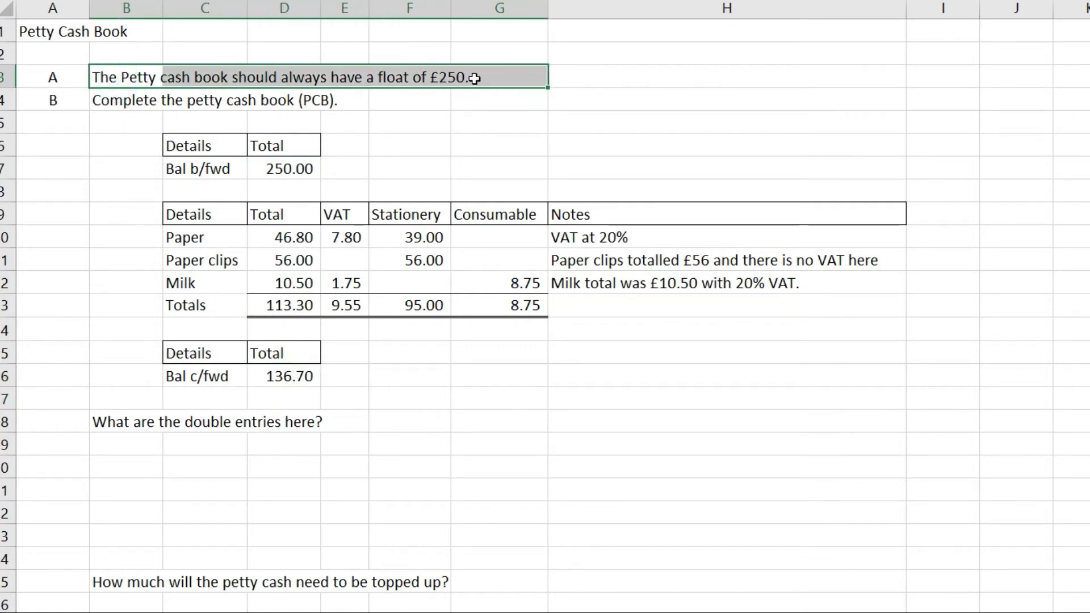
pyautogui.click(475, 78)
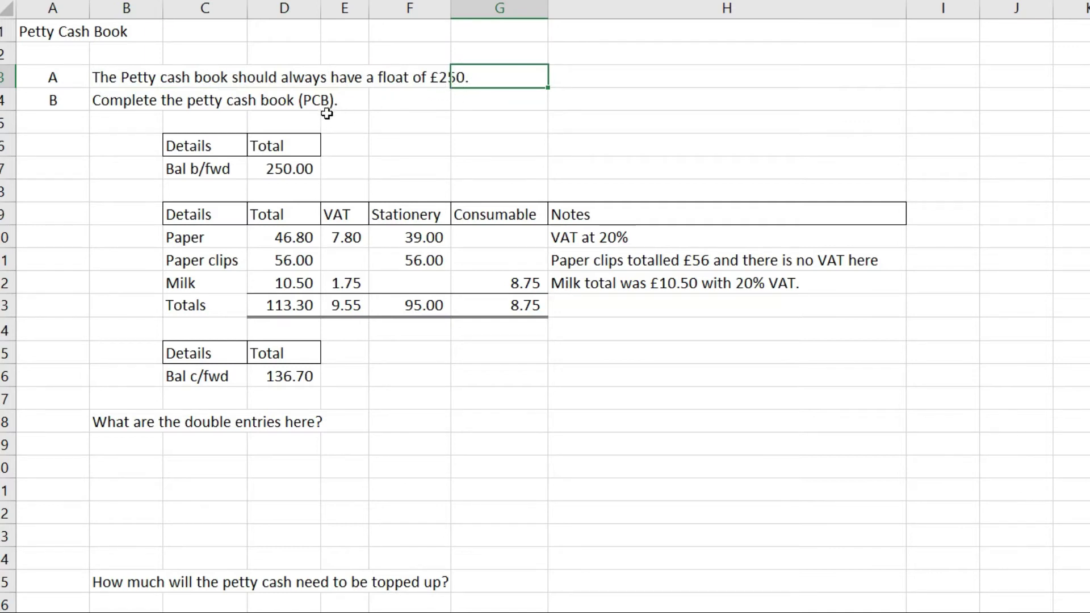
pyautogui.moveTo(133, 581); pyautogui.dragTo(462, 578)
# - Enter £113.30 in G25 as the answer to the petty cash top-up question
pyautogui.click(479, 578)
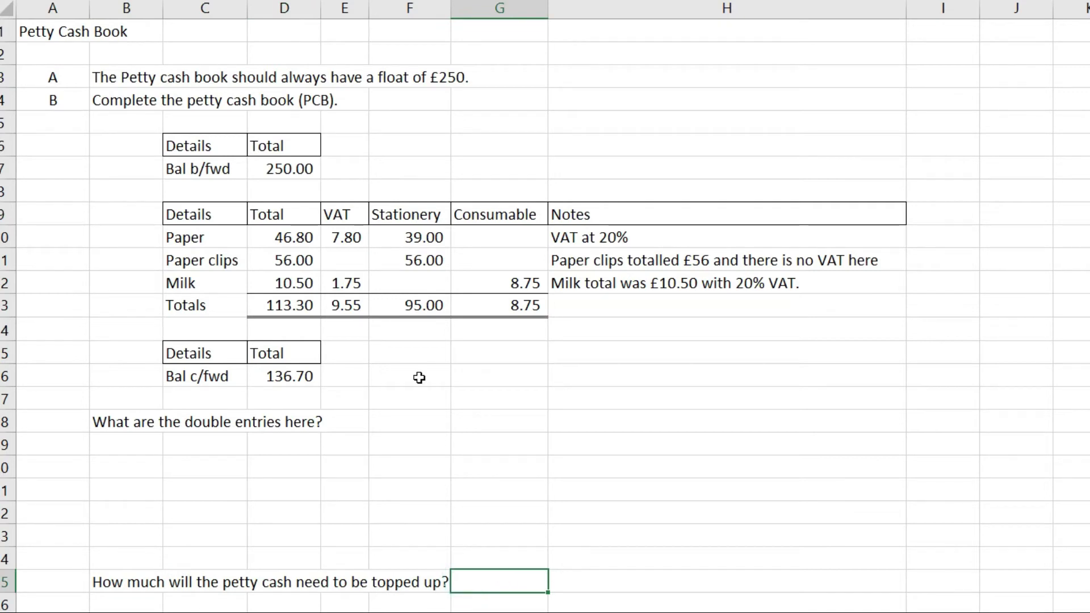
pyautogui.write('£')
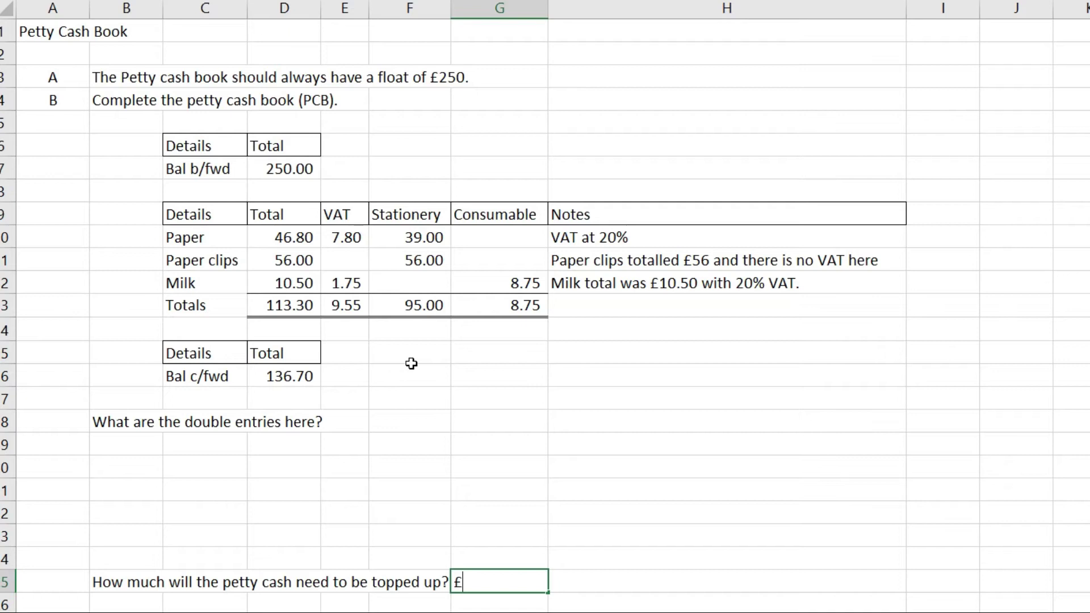
pyautogui.write('113.30')
pyautogui.press('Return')
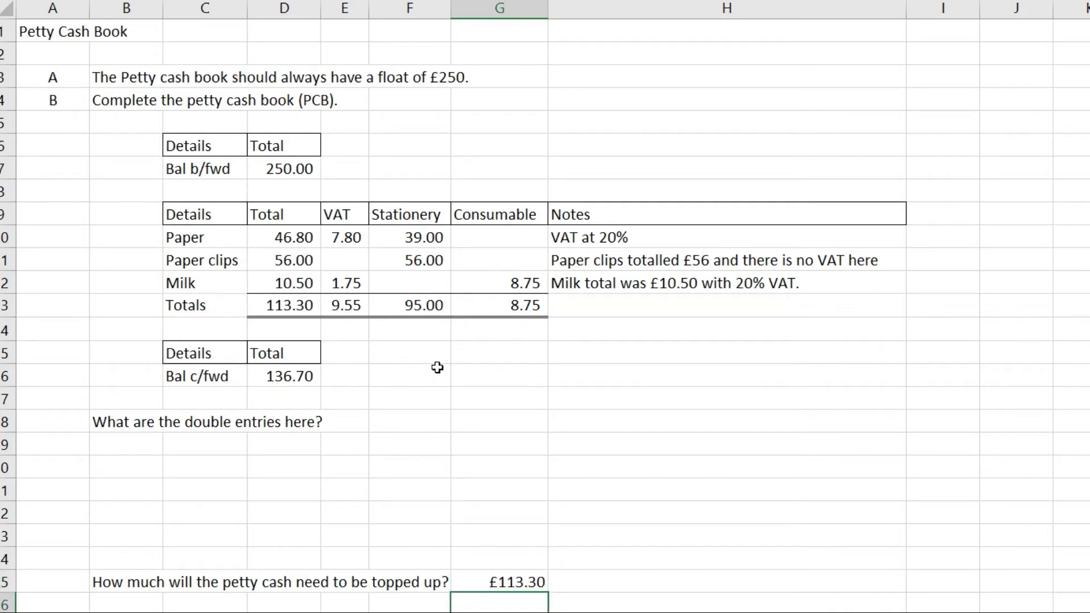
pyautogui.click(518, 582)
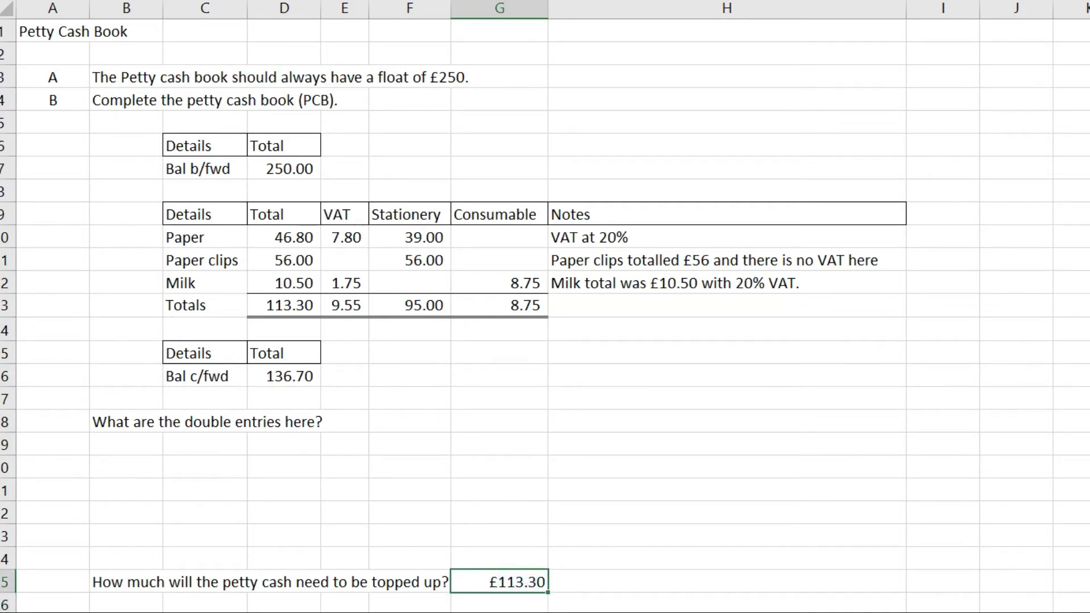
pyautogui.click(385, 395)
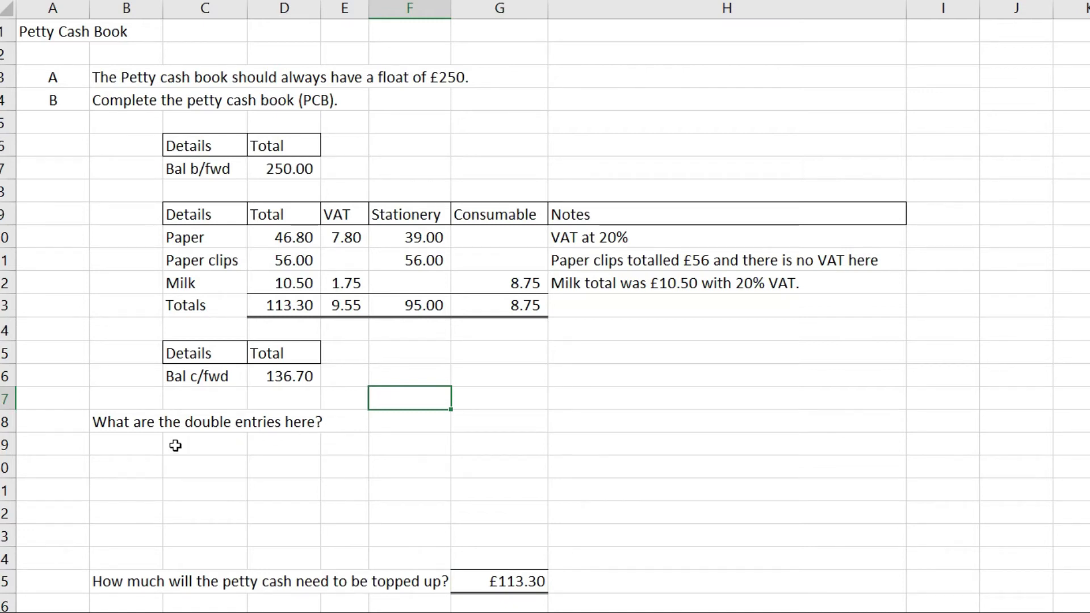
# - Enter 'Dr consumable' and 'Dr Stationery' 95, formatting the amounts to two decimals
pyautogui.click(149, 462)
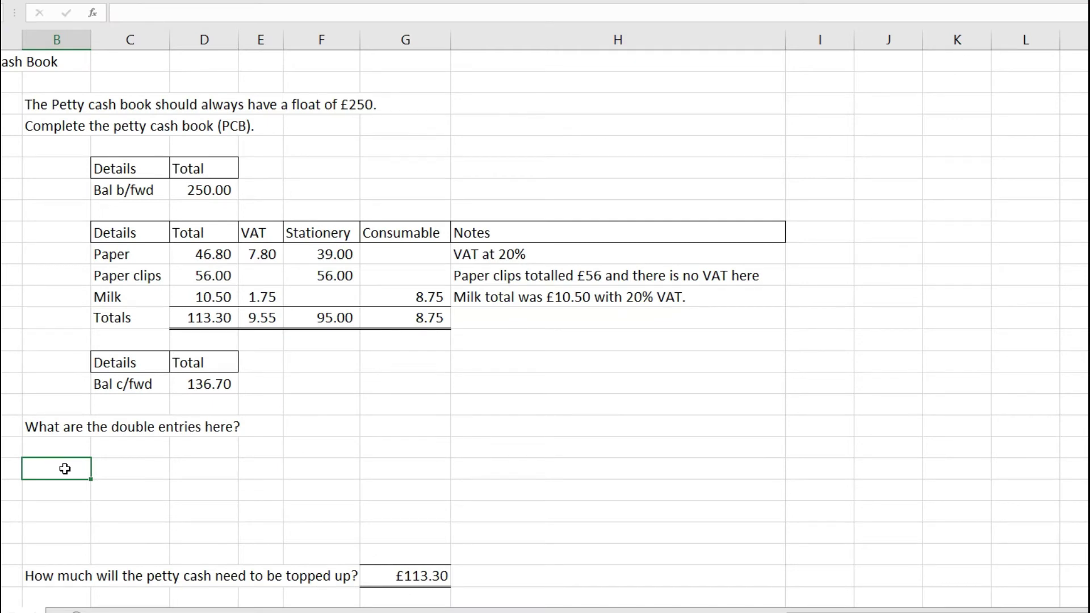
pyautogui.write('Dr consumable')
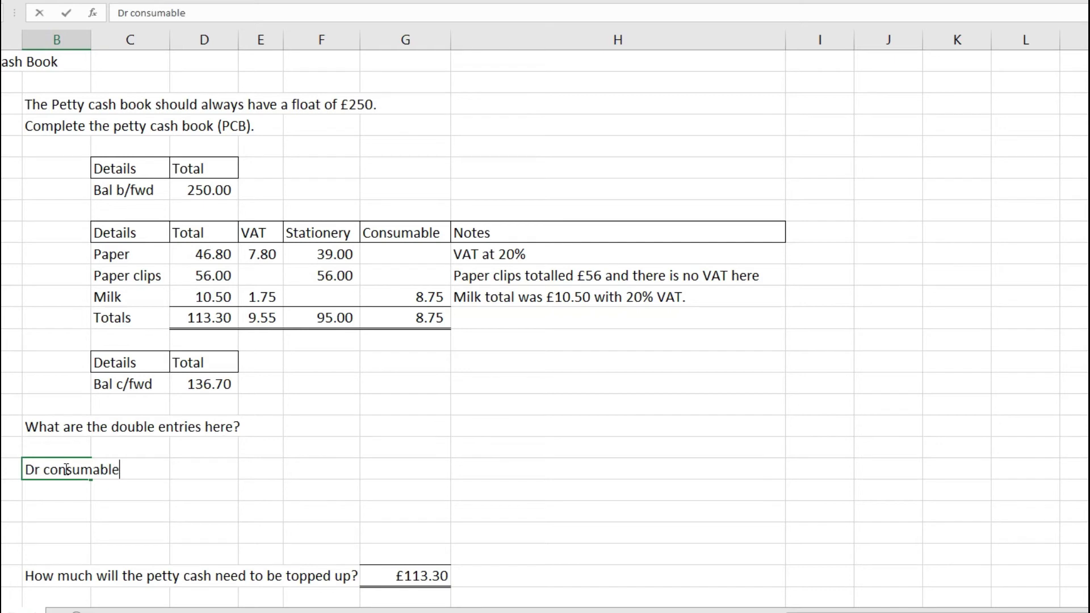
pyautogui.press('Tab')
pyautogui.press('Tab')
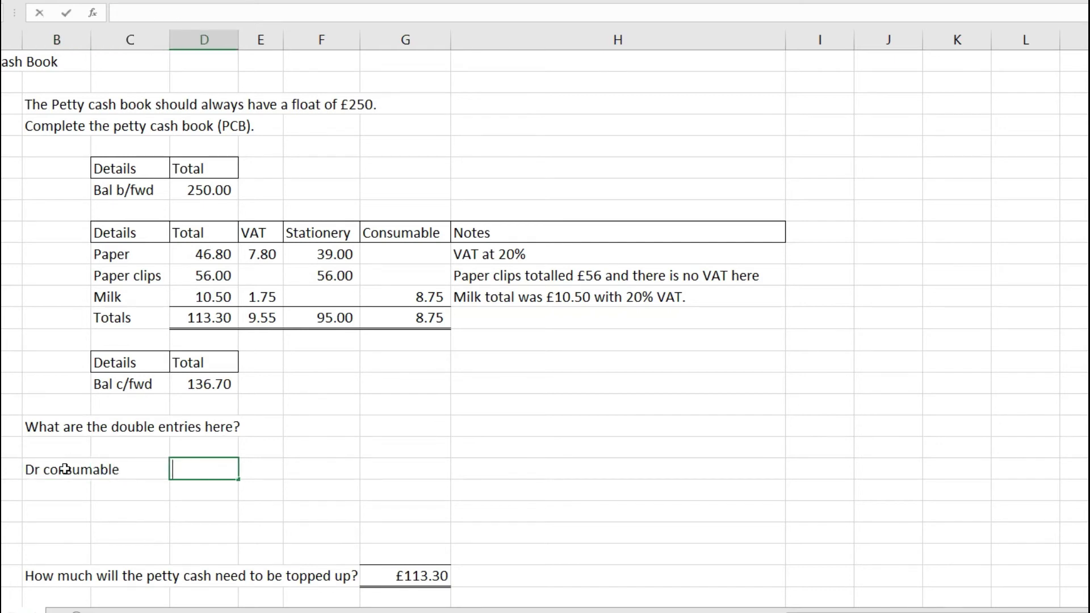
pyautogui.press('Return')
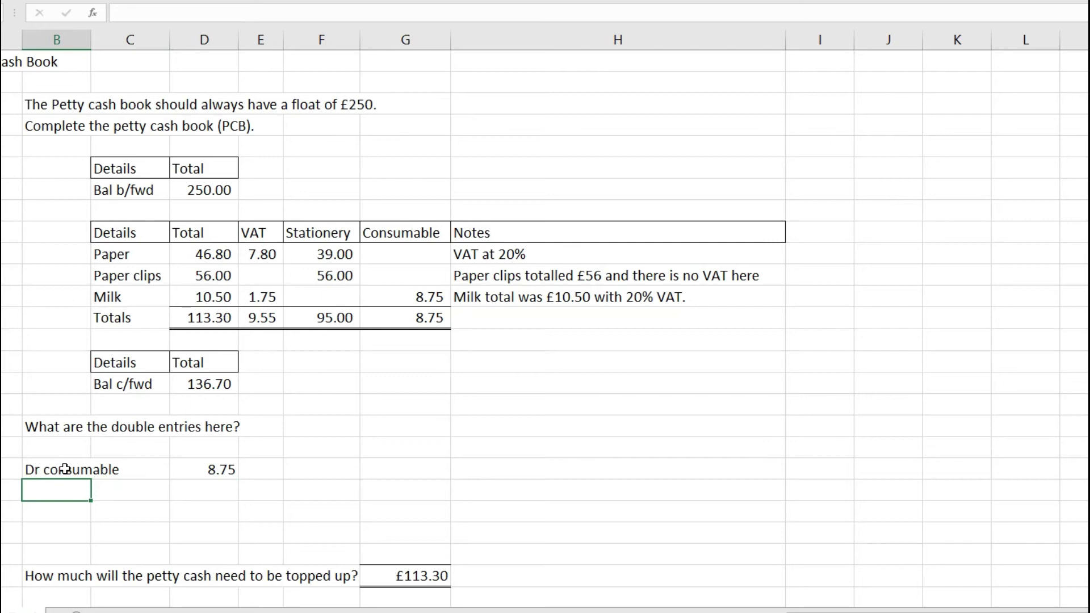
pyautogui.write('Dr Stat')
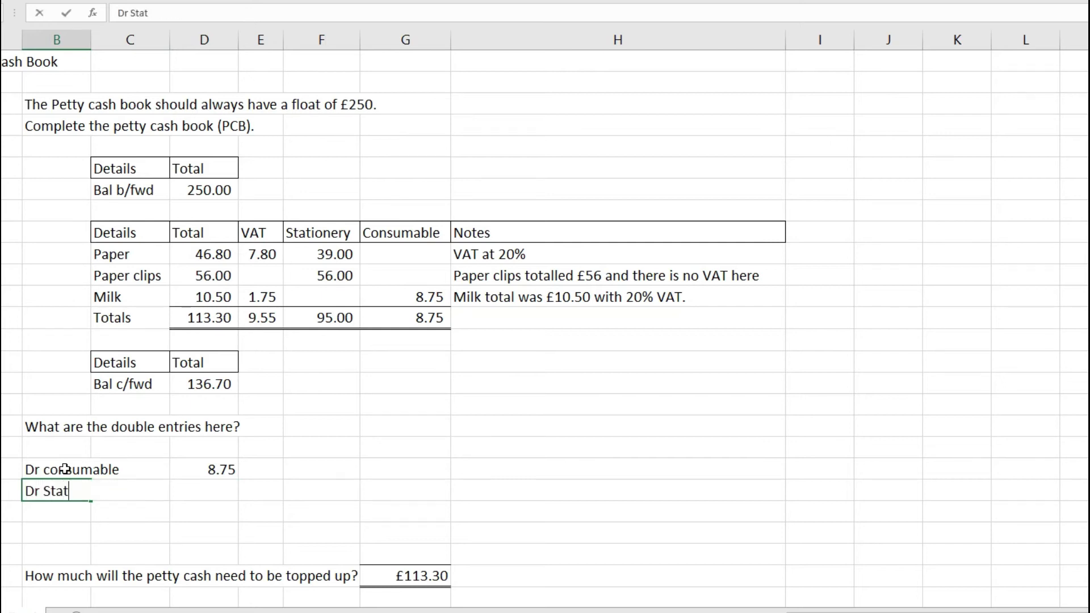
pyautogui.write('ionery')
pyautogui.press('Tab')
pyautogui.press('Tab')
pyautogui.write('9')
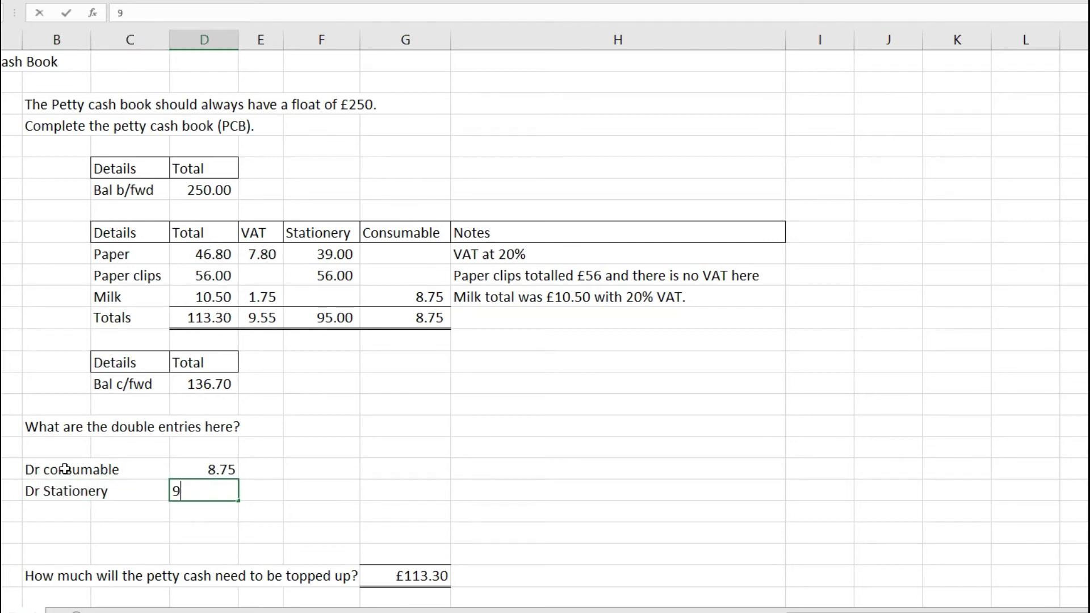
pyautogui.write('5')
pyautogui.press('Return')
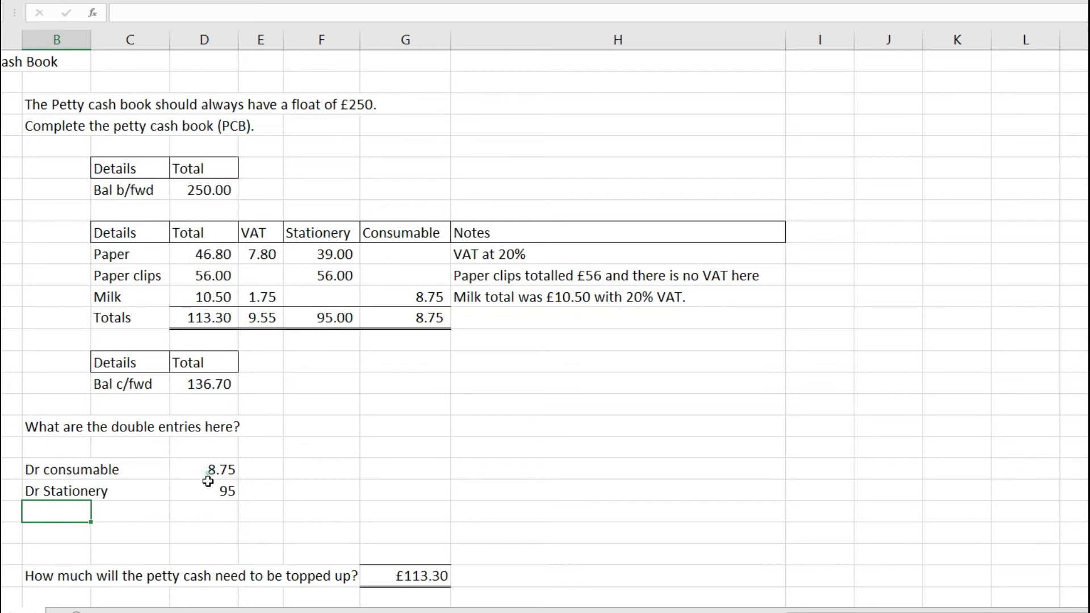
pyautogui.moveTo(214, 469); pyautogui.dragTo(214, 511)
pyautogui.hotkey('ctrl', 'shift', '1')
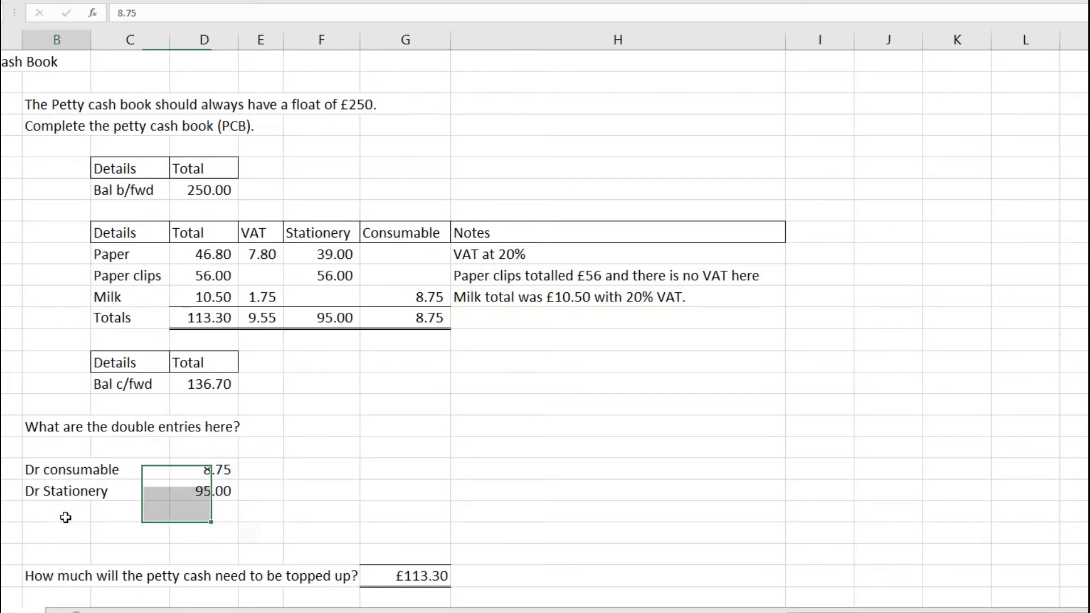
# - Add 'Dr VAT Control acc' 9.55 and 'Cr Petty cash Book' -113.30 below
pyautogui.click(66, 516)
pyautogui.write('Dr')
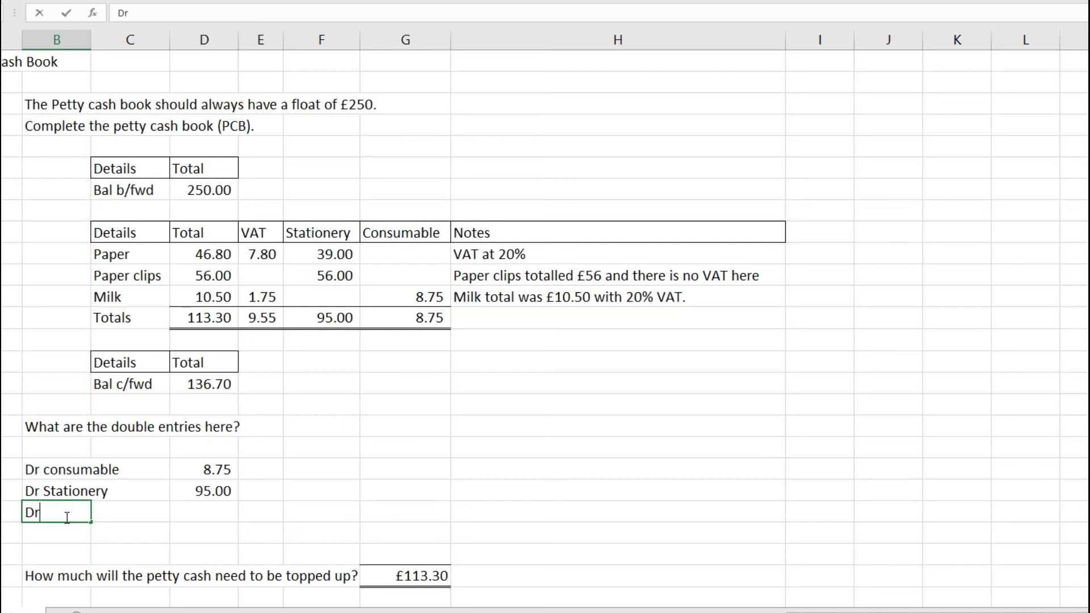
pyautogui.write(' VAT Control acc')
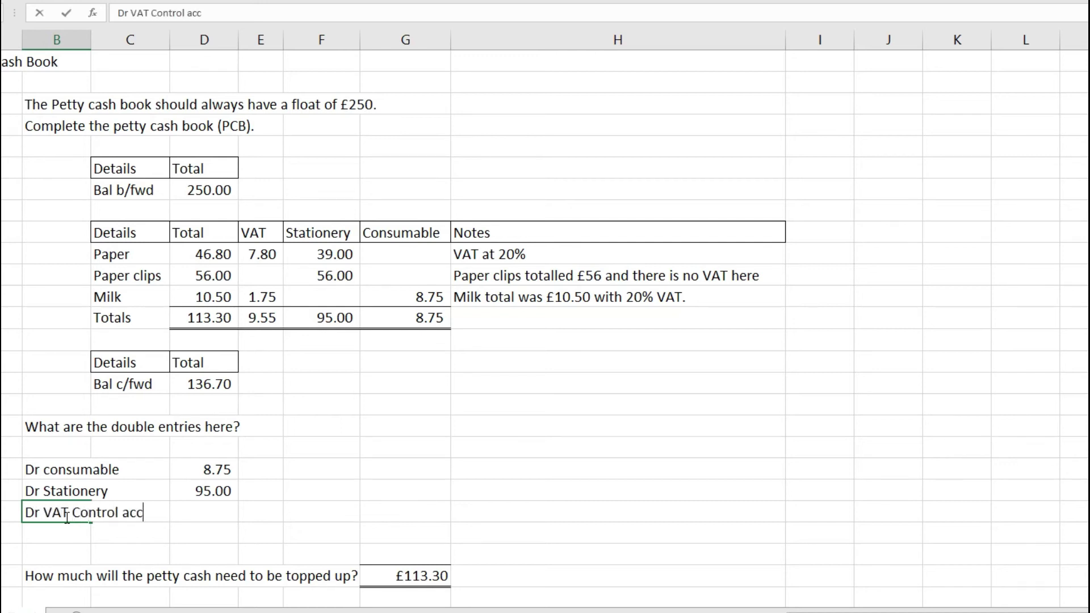
pyautogui.press('Tab')
pyautogui.press('Tab')
pyautogui.write('9')
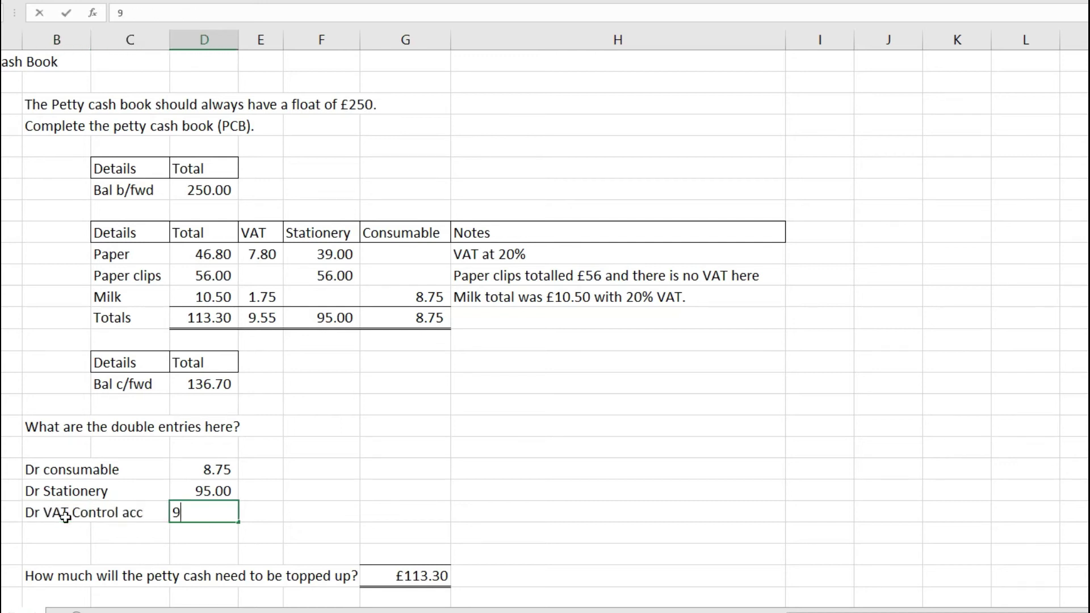
pyautogui.write('.55')
pyautogui.press('Return')
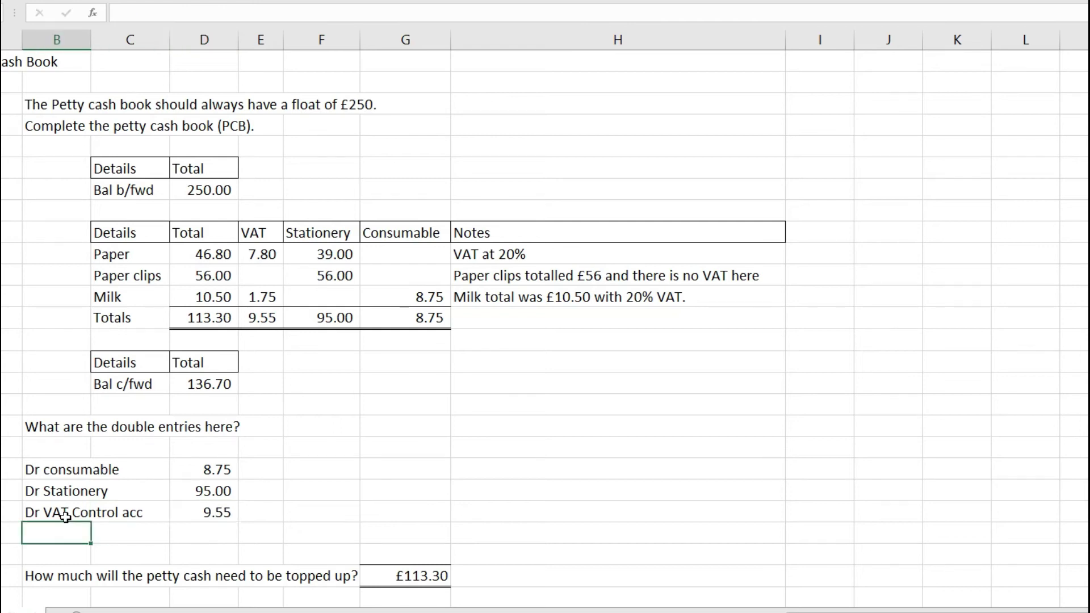
pyautogui.write('Cr Petty cash B')
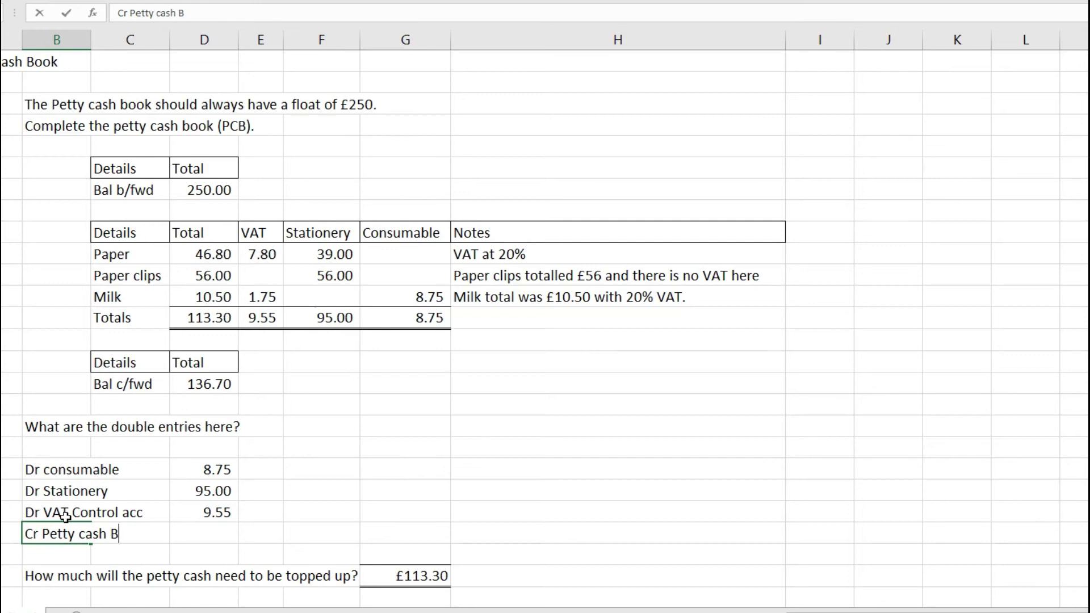
pyautogui.write('ook')
pyautogui.press('Tab')
pyautogui.press('Tab')
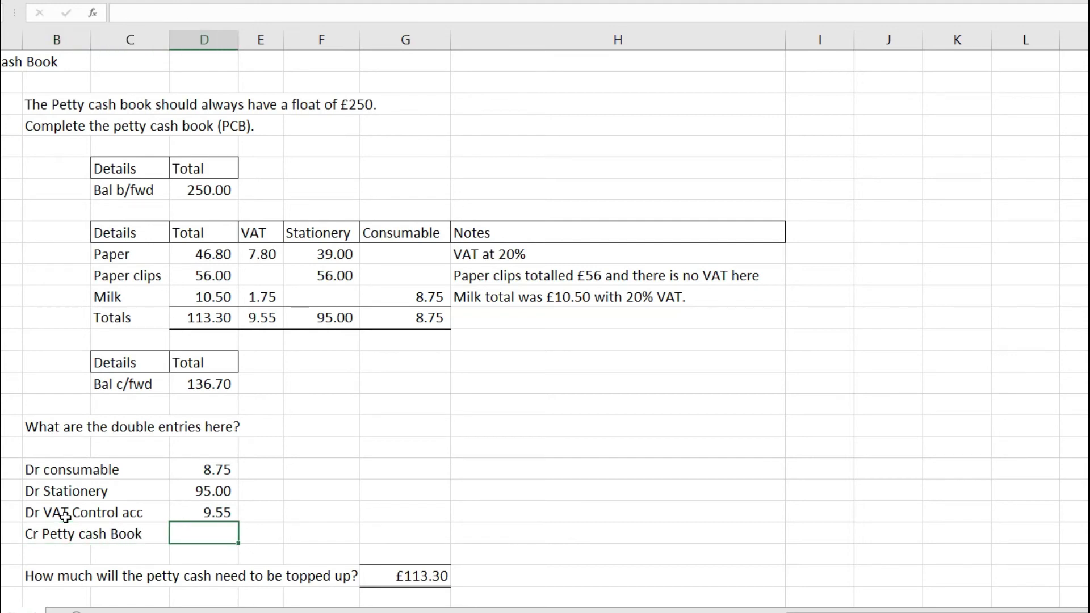
pyautogui.write('- 113.30')
pyautogui.press('Return')
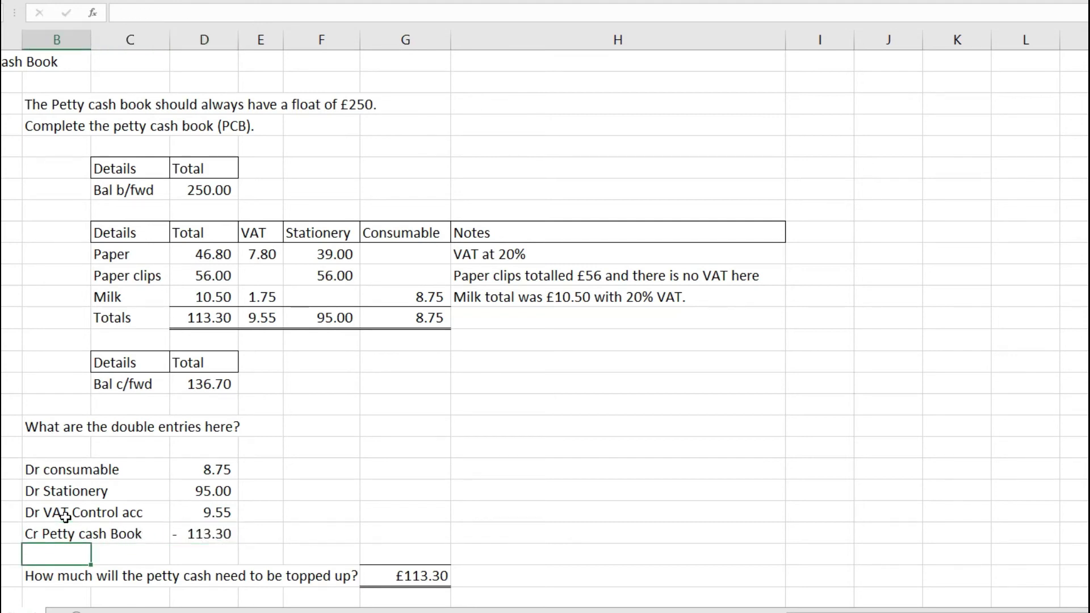
pyautogui.moveTo(211, 472); pyautogui.dragTo(211, 531)
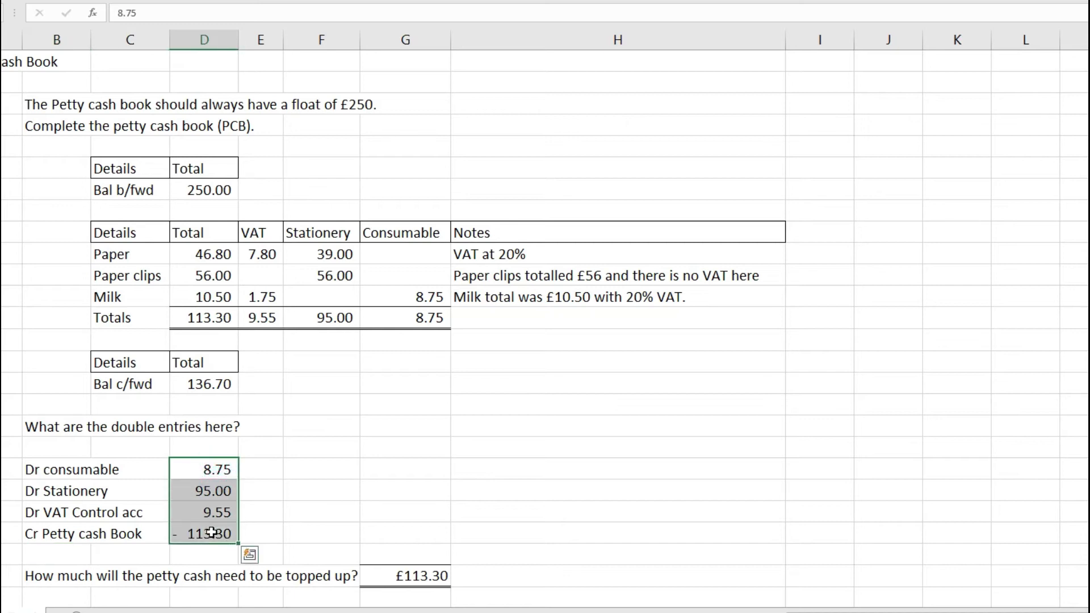
pyautogui.click(211, 532)
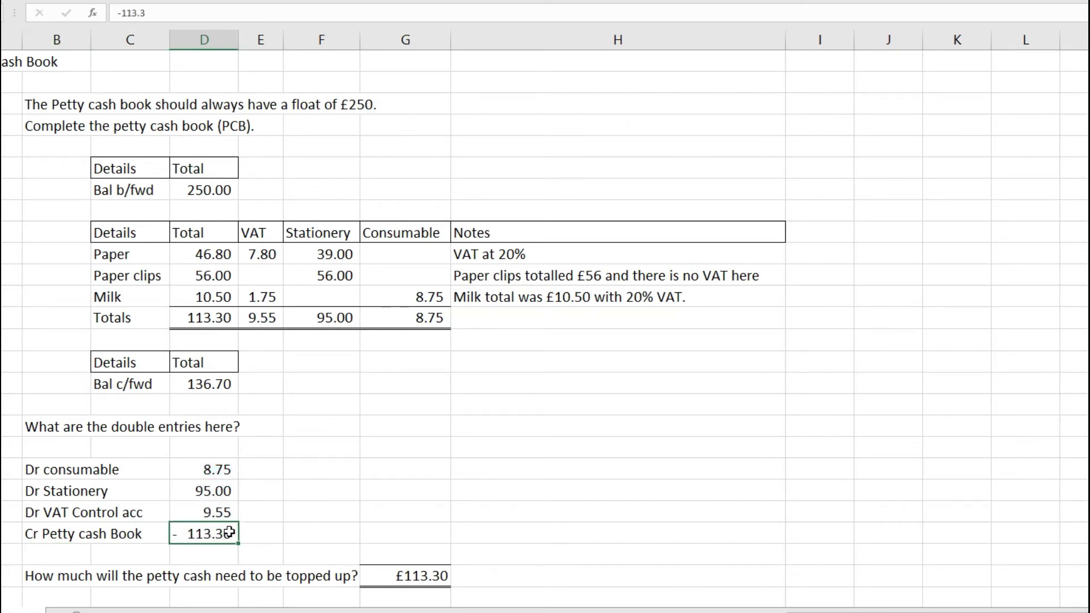
# - Draw a T-account with a bottom border on I27:J27, left border on J28:J30, titled 'Petty cash book'
pyautogui.moveTo(49, 534); pyautogui.dragTo(229, 534)
pyautogui.click(229, 534)
pyautogui.moveTo(834, 403); pyautogui.dragTo(871, 402)
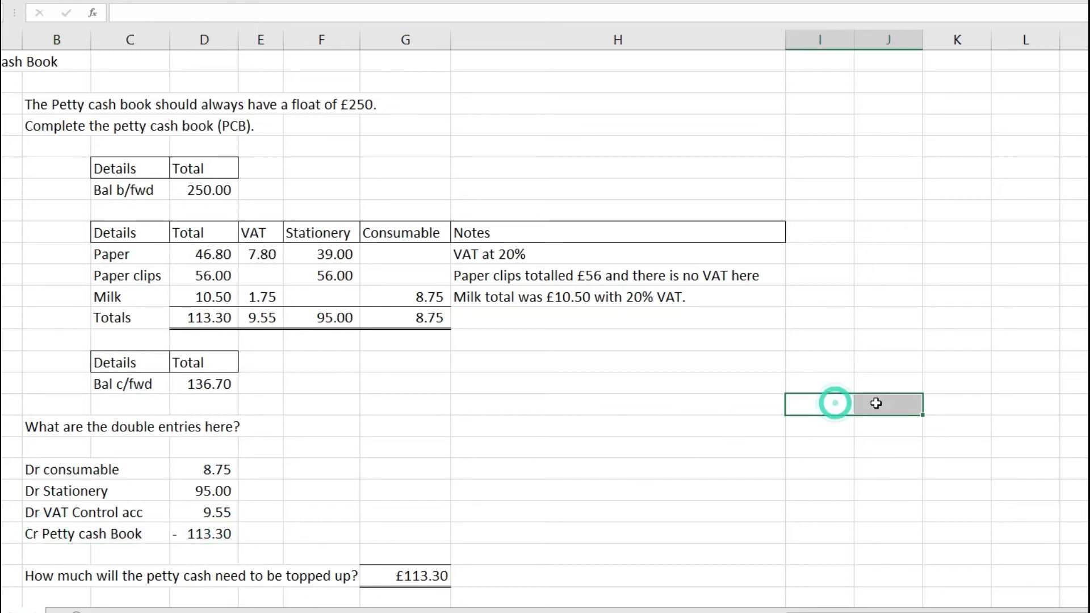
pyautogui.click(156, 9)
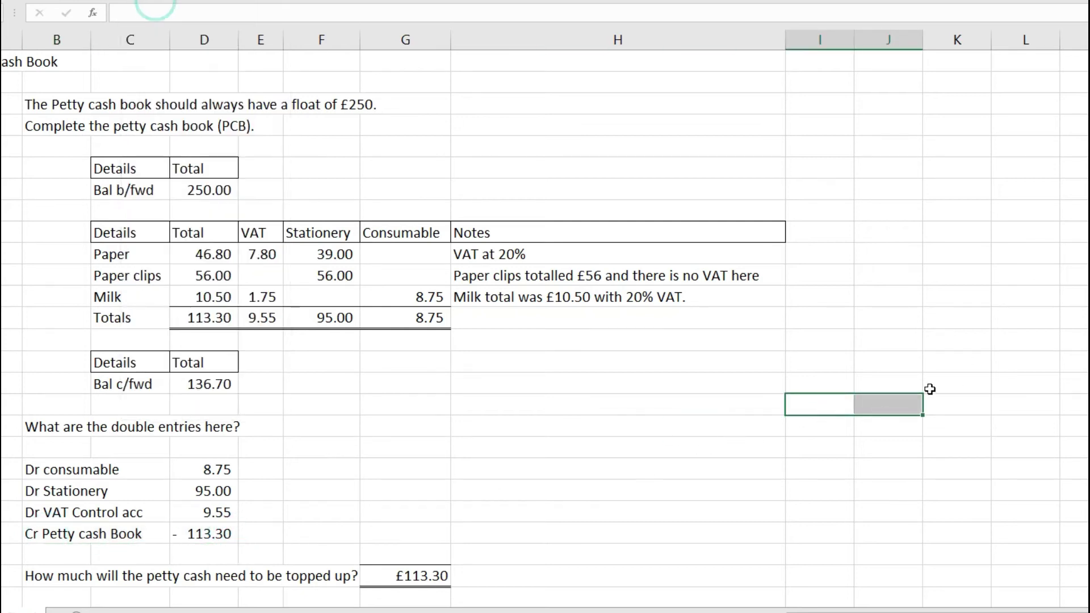
pyautogui.click(873, 406)
pyautogui.moveTo(864, 426); pyautogui.dragTo(867, 467)
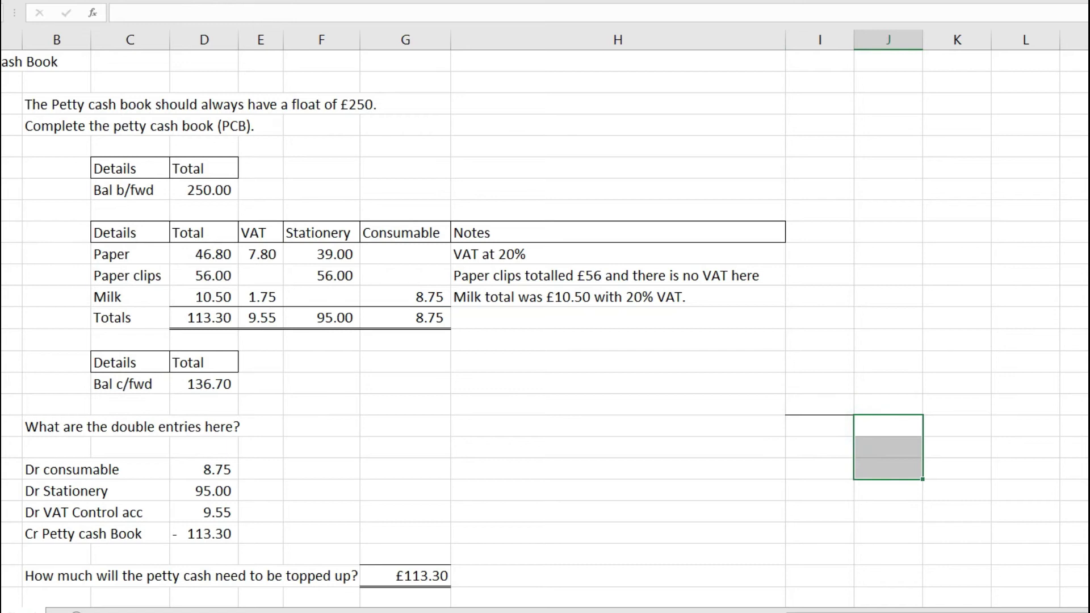
pyautogui.click(156, 2)
pyautogui.click(168, 44)
pyautogui.click(872, 362)
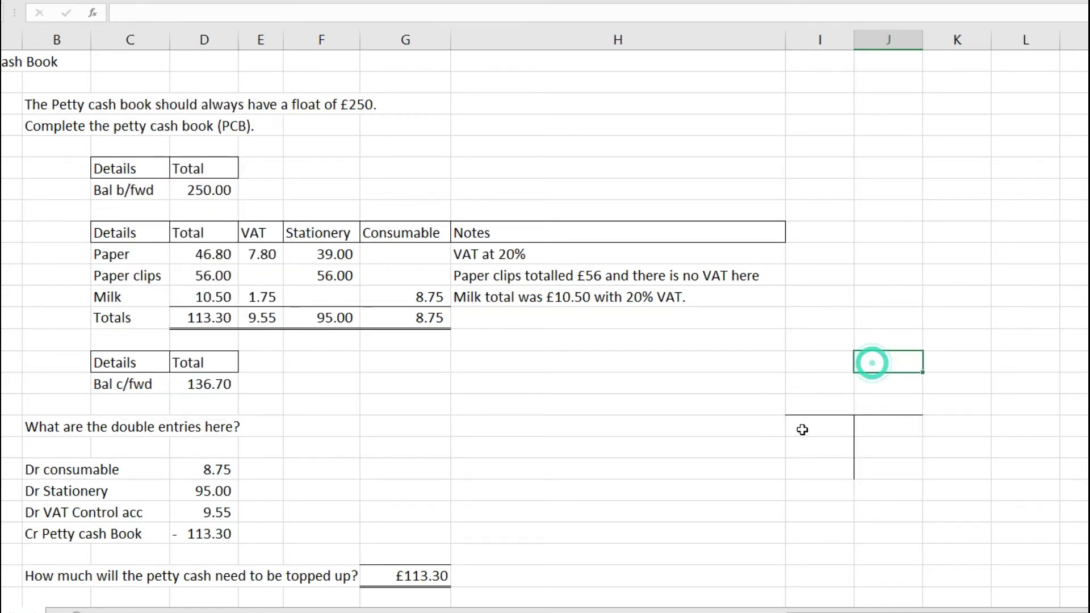
pyautogui.click(822, 404)
pyautogui.write('Petty c')
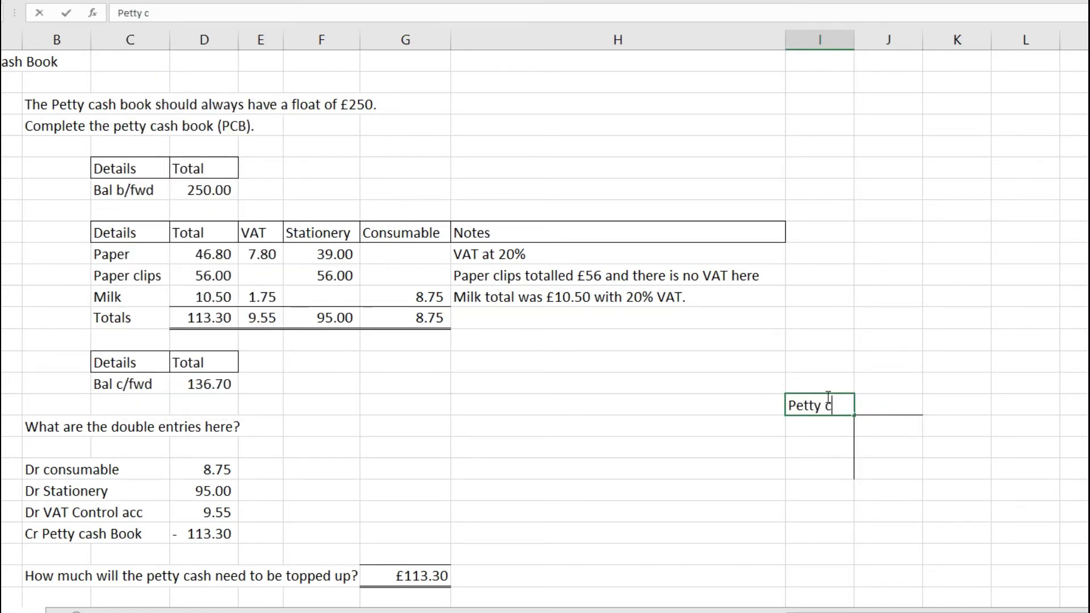
pyautogui.write('ash book')
pyautogui.press('Return')
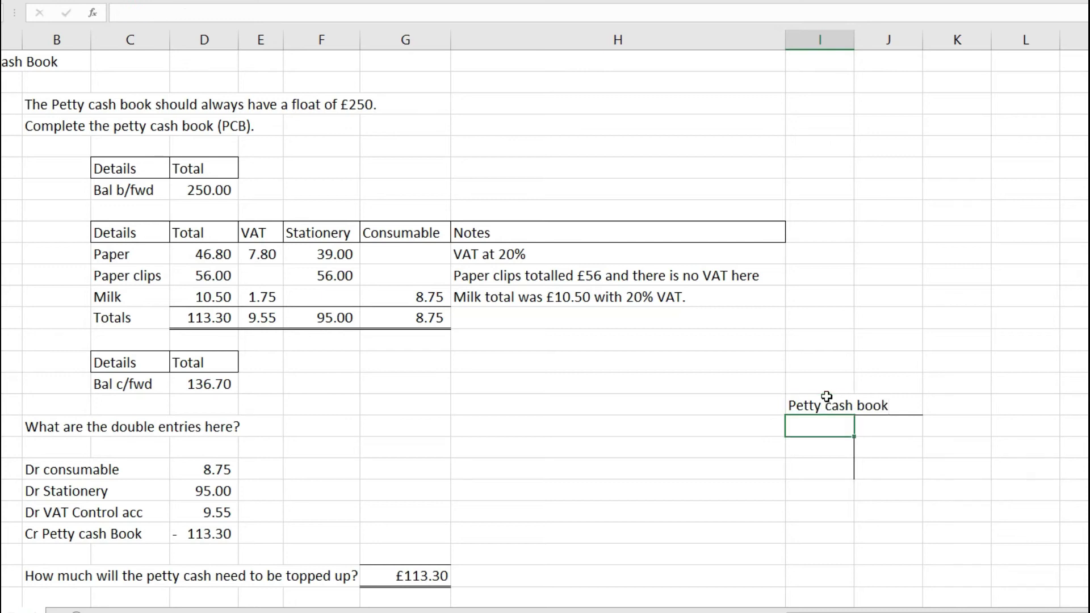
# - Enter 'B/fwd £250' on the Petty cash book debit side and widen columns I and J
pyautogui.write('B/fwd')
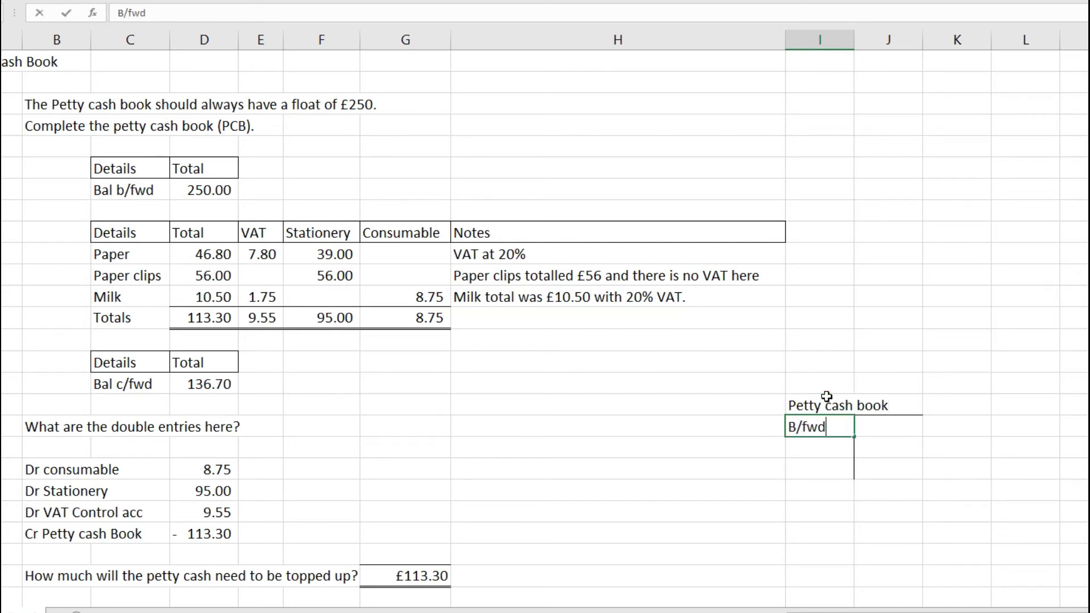
pyautogui.write(' £250')
pyautogui.press('Return')
pyautogui.moveTo(855, 43); pyautogui.dragTo(868, 42)
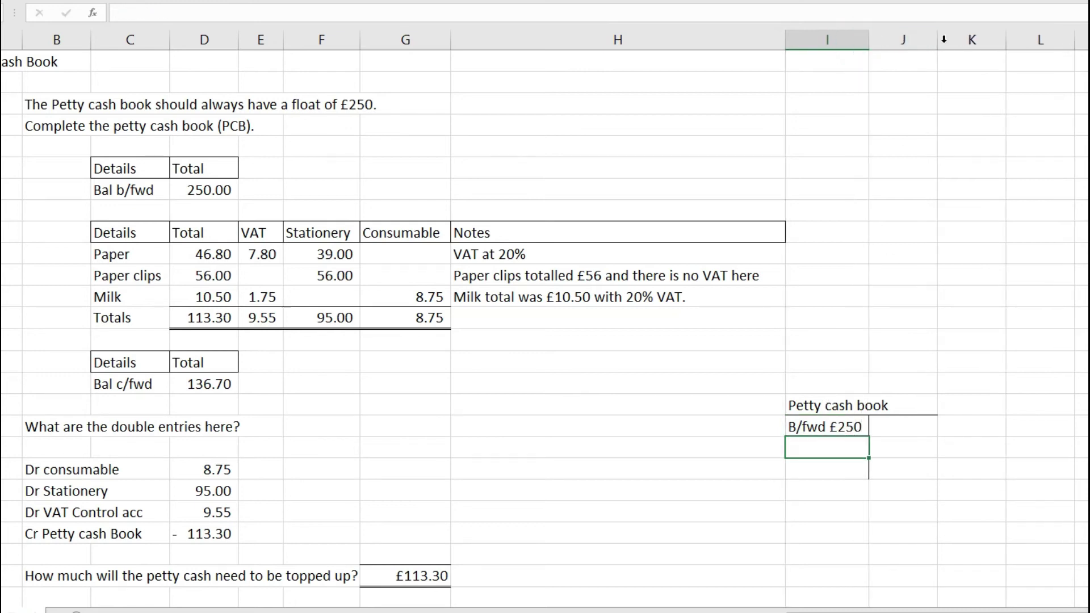
pyautogui.moveTo(936, 42); pyautogui.dragTo(949, 45)
# - Enter 'Expenditure £113.30' on the credit side and widen column J to fit it
pyautogui.click(895, 424)
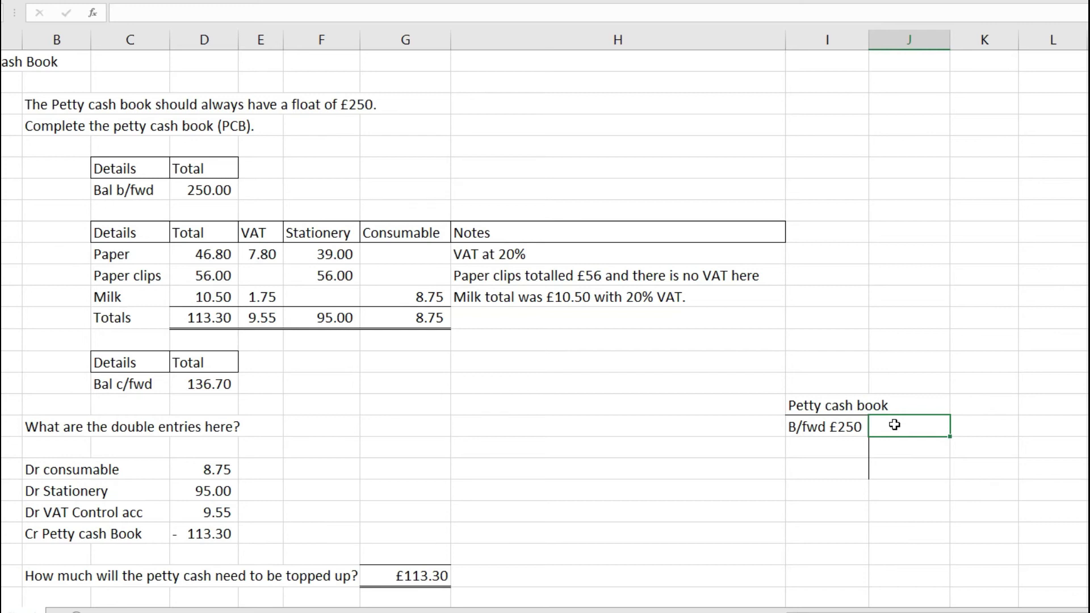
pyautogui.write('Expenditure £1')
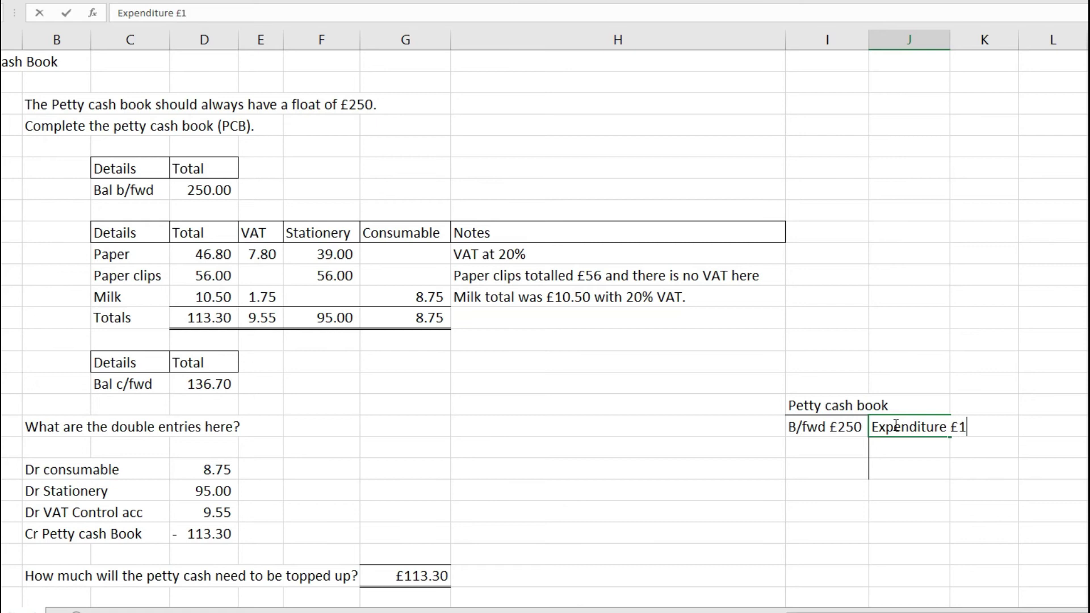
pyautogui.write('13.30')
pyautogui.press('Return')
pyautogui.moveTo(950, 37); pyautogui.dragTo(1007, 49)
pyautogui.click(904, 428)
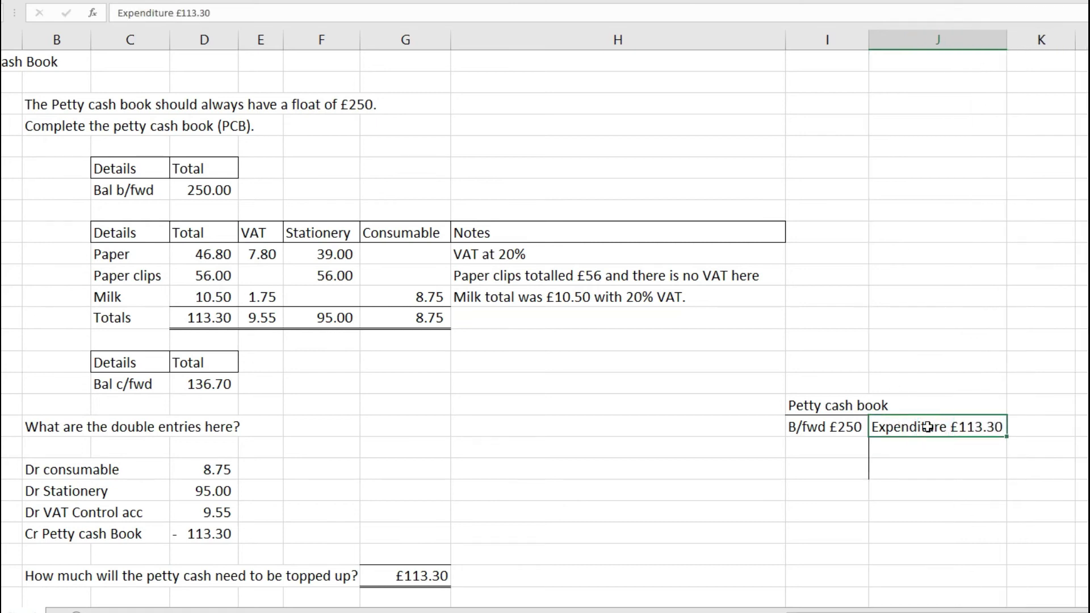
pyautogui.moveTo(837, 406); pyautogui.dragTo(832, 590)
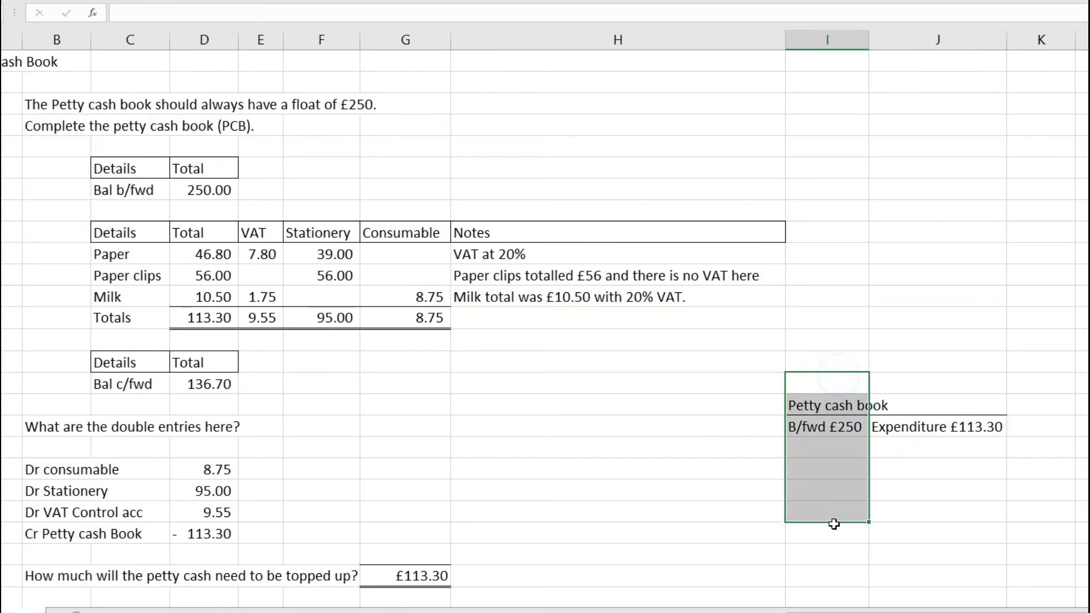
pyautogui.click(843, 427)
# - Add the heading 'Income statement / profit and loss' below the Petty cash book, with a bottom border
pyautogui.click(832, 489)
pyautogui.scroll(-1, 837, 480)
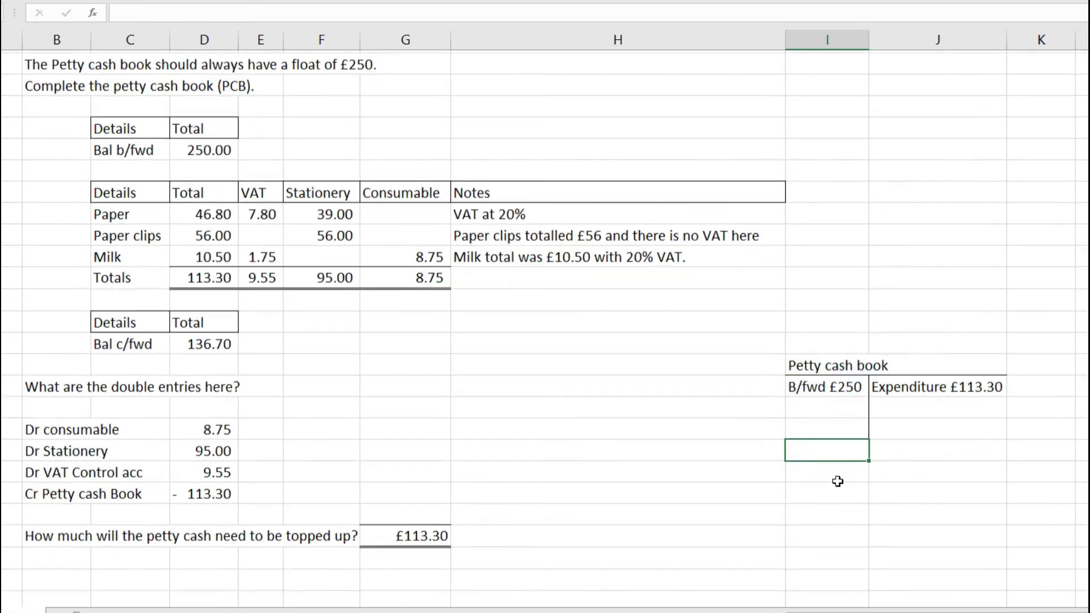
pyautogui.click(842, 451)
pyautogui.write('Income ')
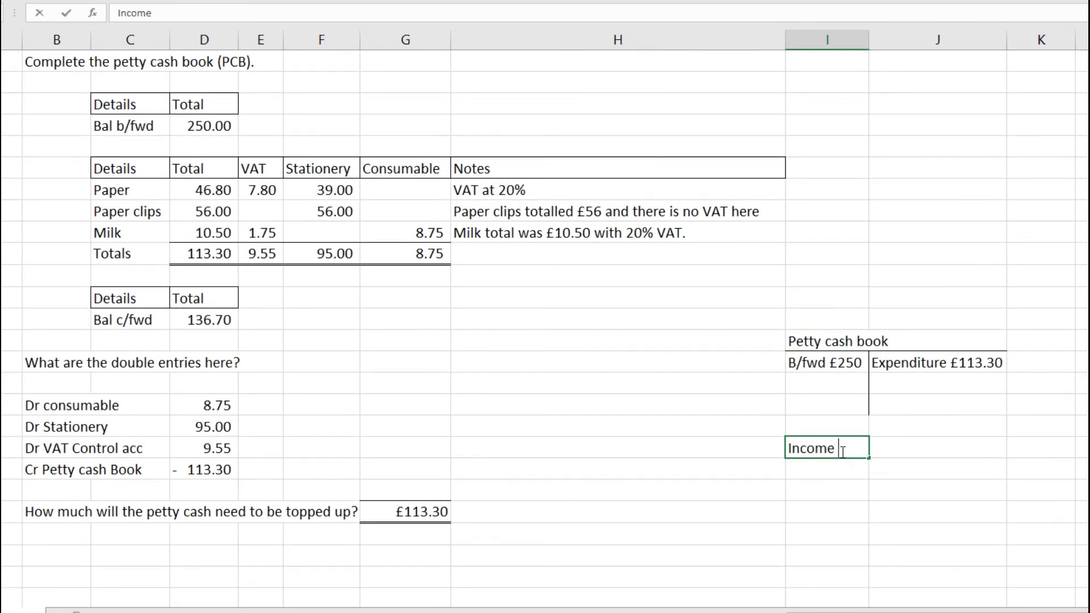
pyautogui.write('statement / profit and loss')
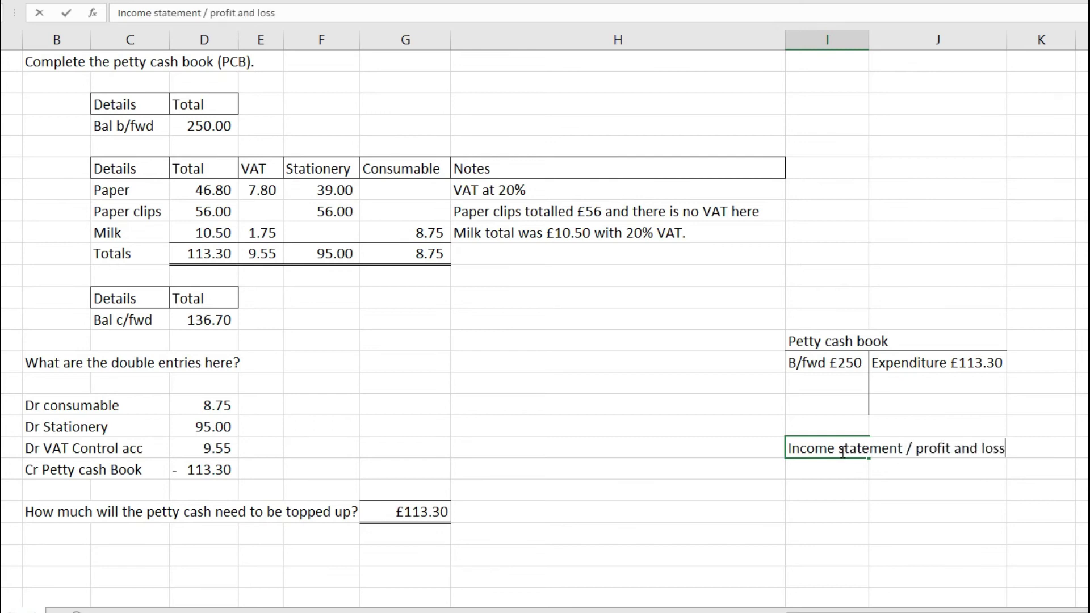
pyautogui.press('Return')
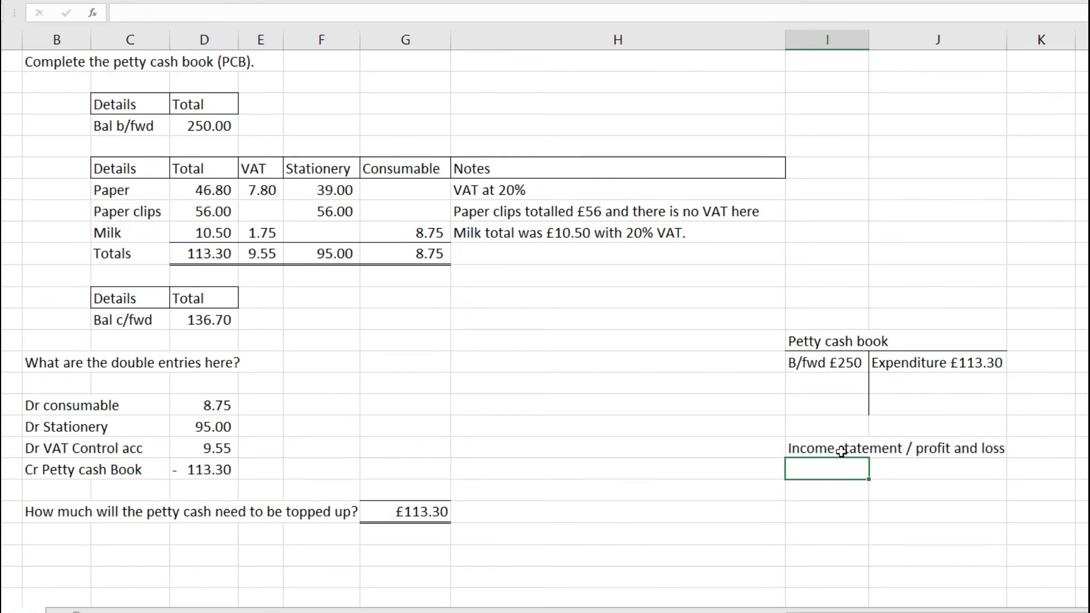
pyautogui.moveTo(842, 452); pyautogui.dragTo(965, 448)
pyautogui.click(201, 2)
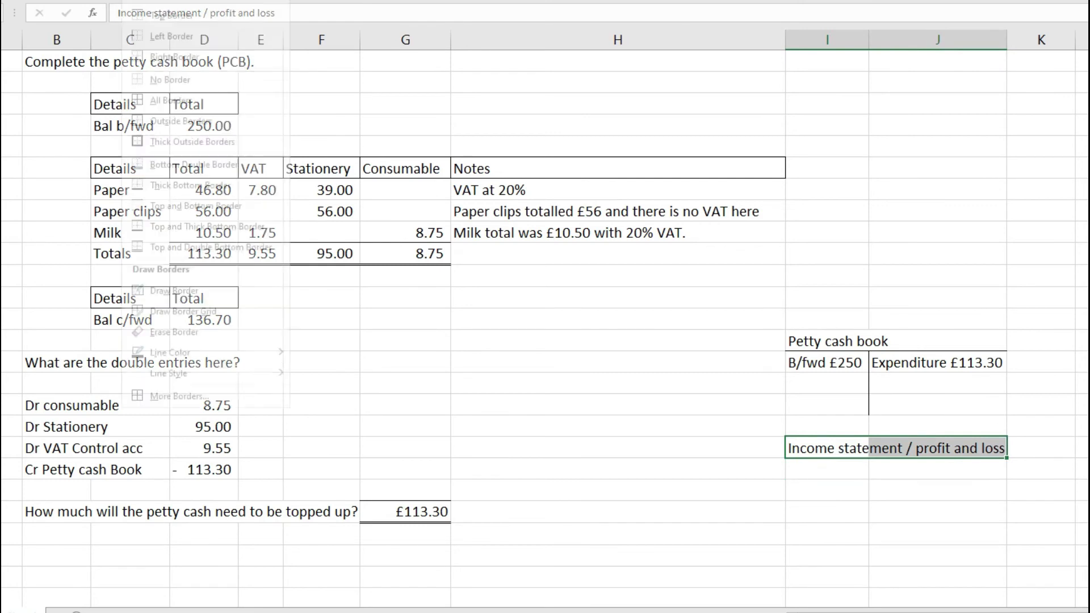
pyautogui.click(164, 6)
# - List 'consum £8.75' and 'Stationery £95' under the heading and widen column I
pyautogui.moveTo(827, 469); pyautogui.dragTo(827, 534)
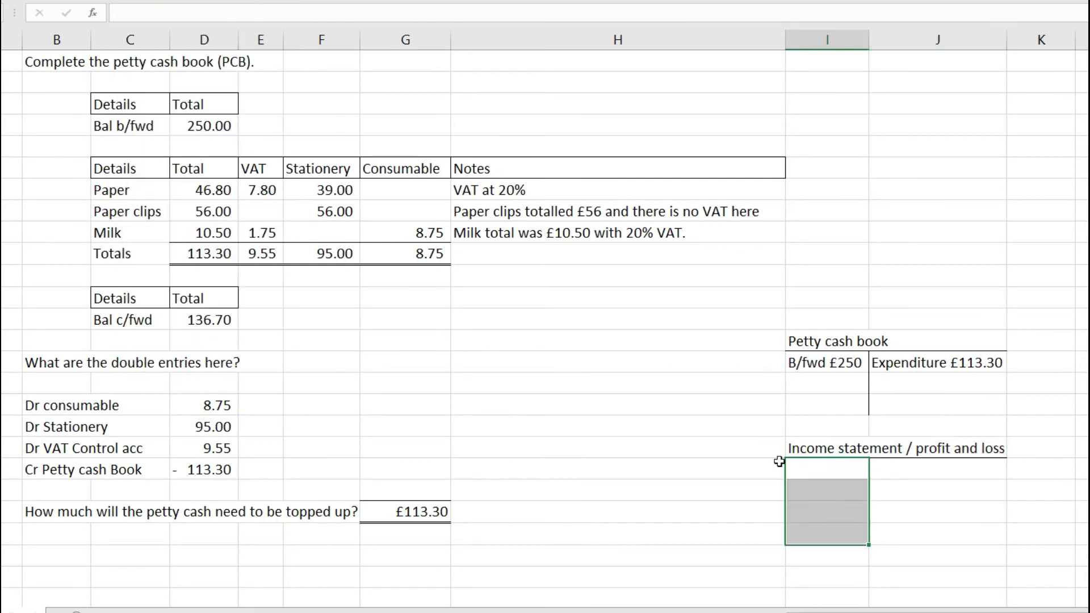
pyautogui.click(842, 471)
pyautogui.write('con')
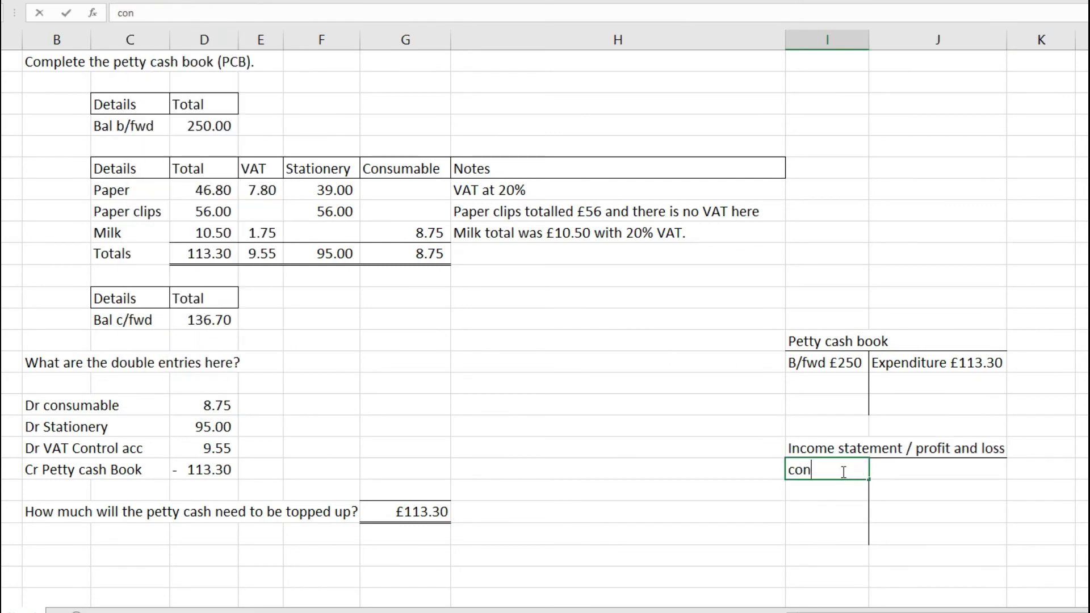
pyautogui.write('sum £8.75')
pyautogui.press('Return')
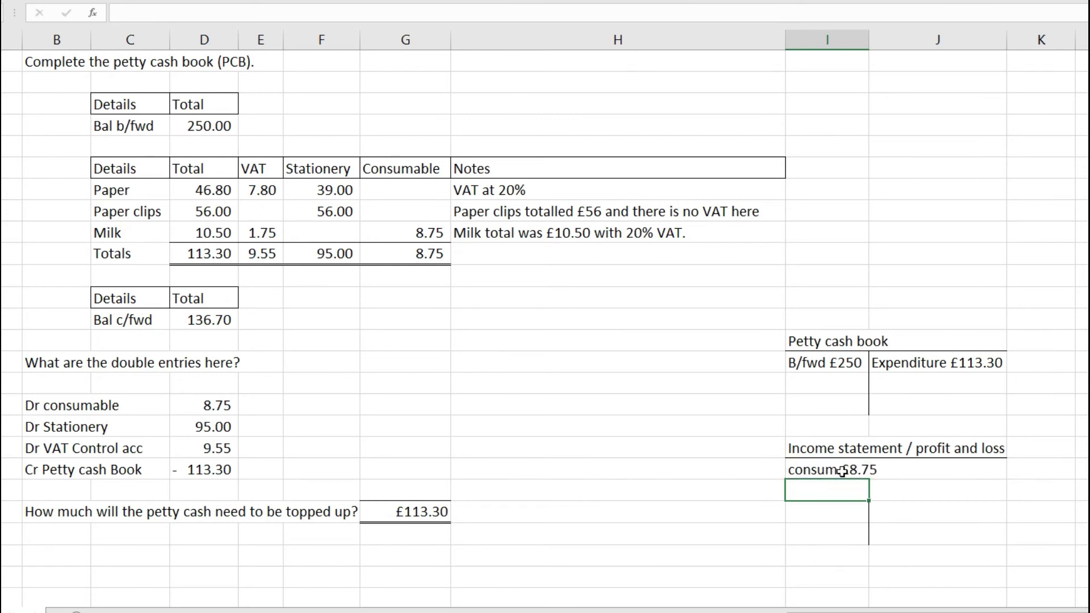
pyautogui.write('Stationery')
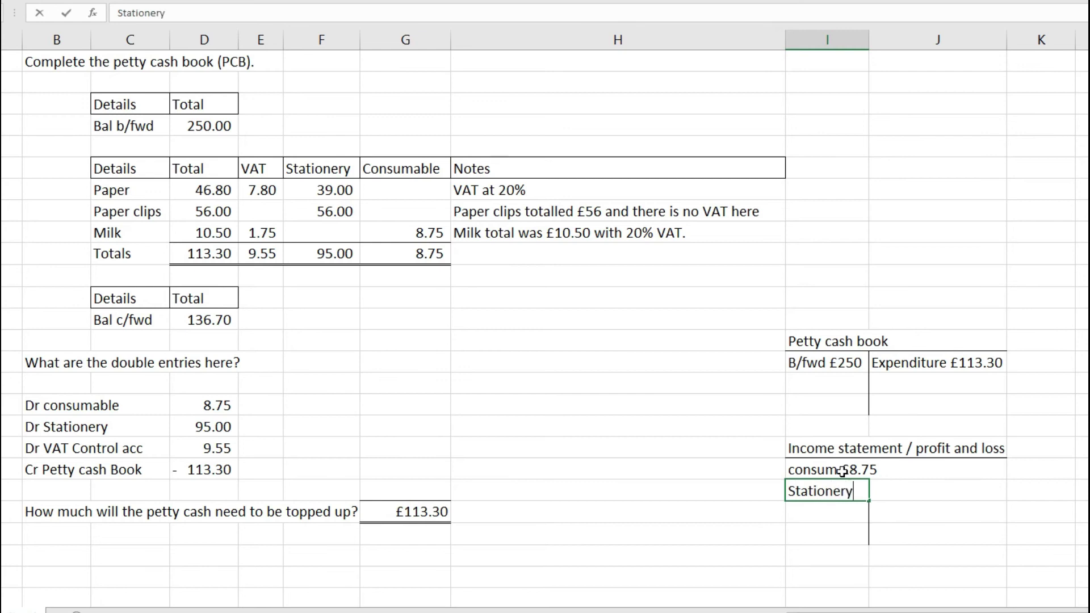
pyautogui.write(' £95')
pyautogui.press('Return')
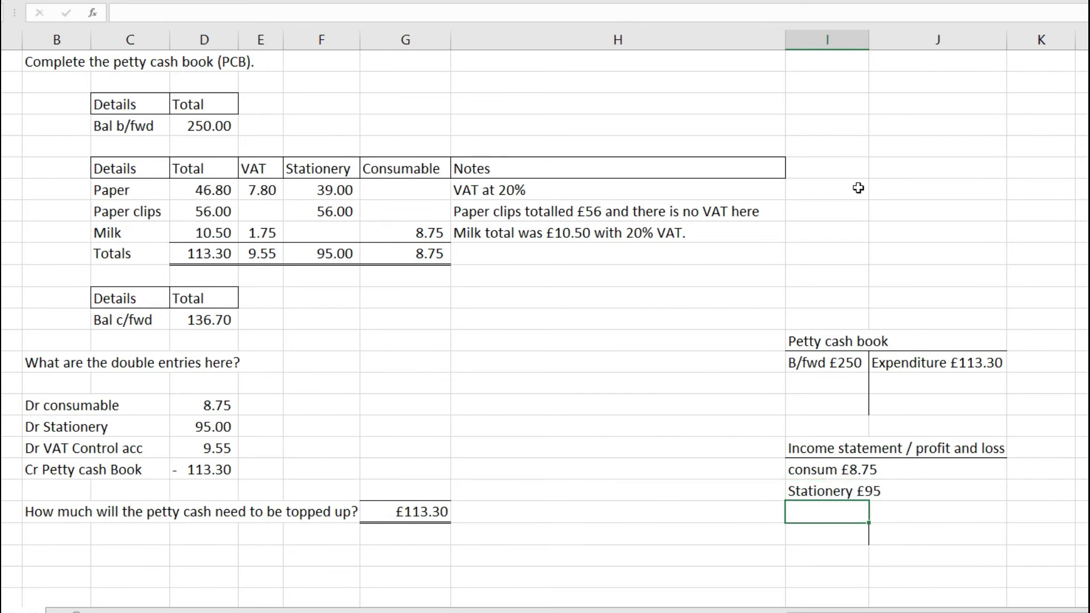
pyautogui.moveTo(865, 45); pyautogui.dragTo(891, 52)
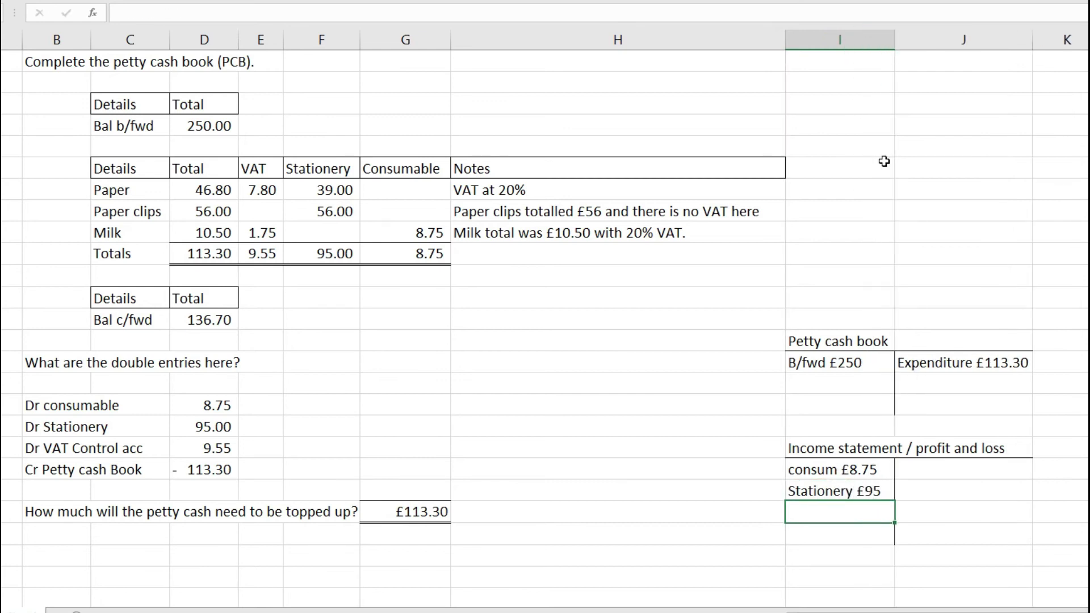
pyautogui.click(921, 497)
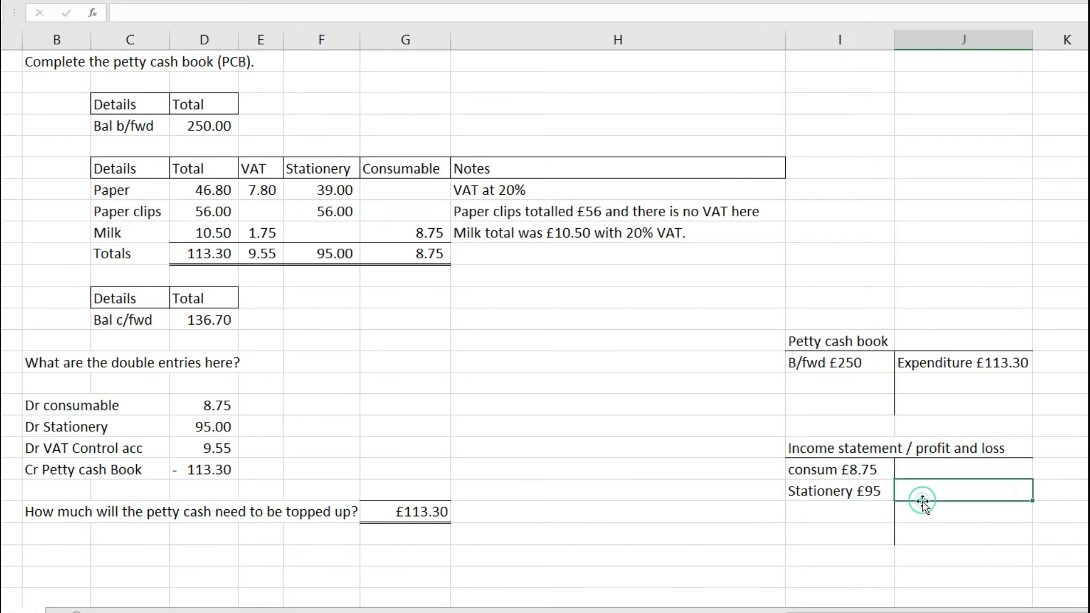
pyautogui.click(861, 451)
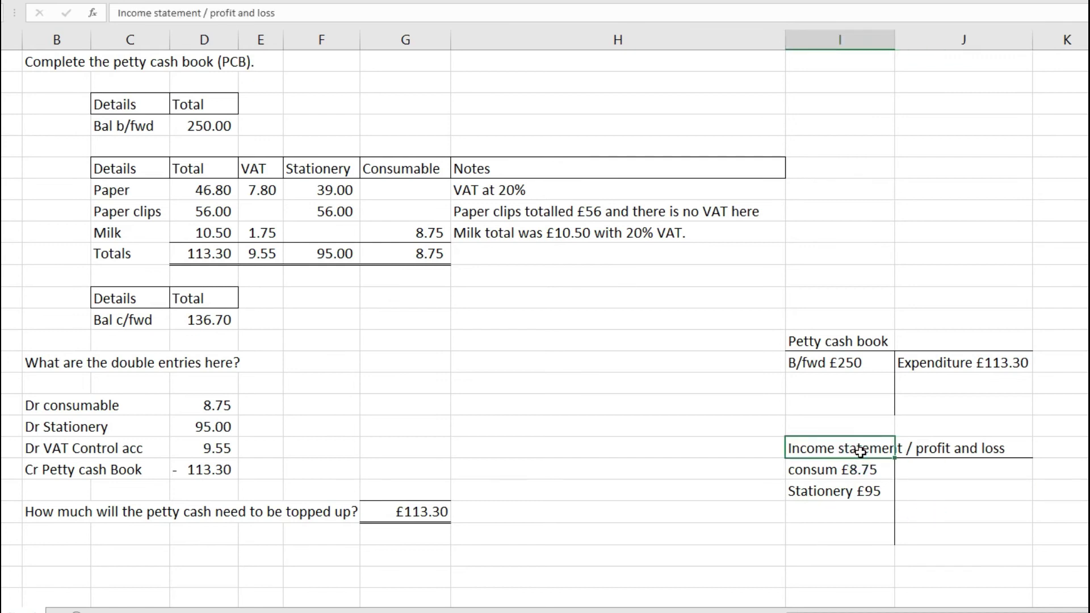
pyautogui.moveTo(861, 451); pyautogui.dragTo(859, 499)
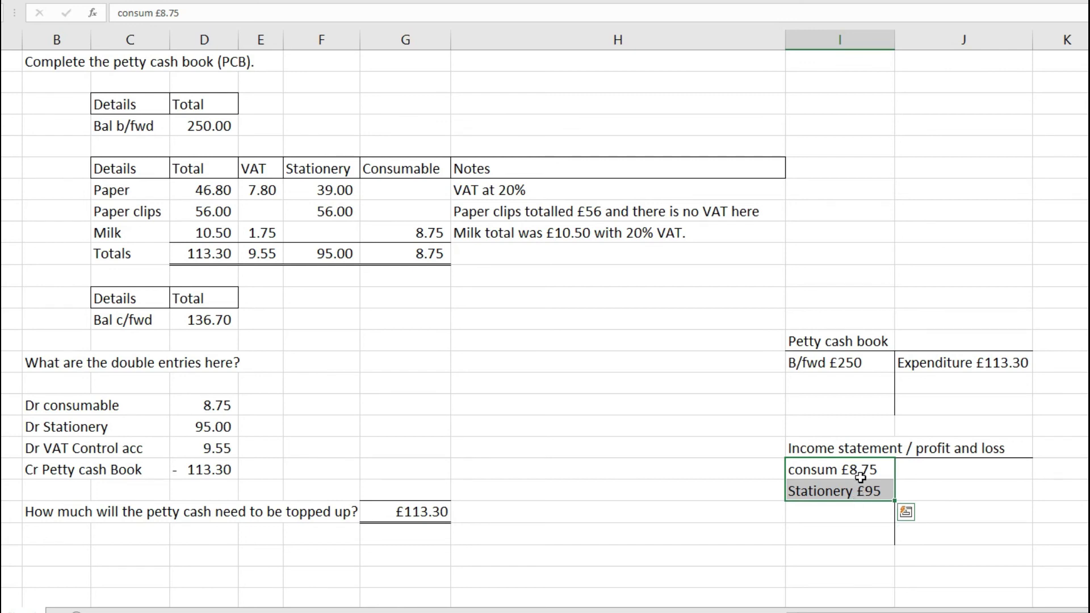
pyautogui.click(860, 477)
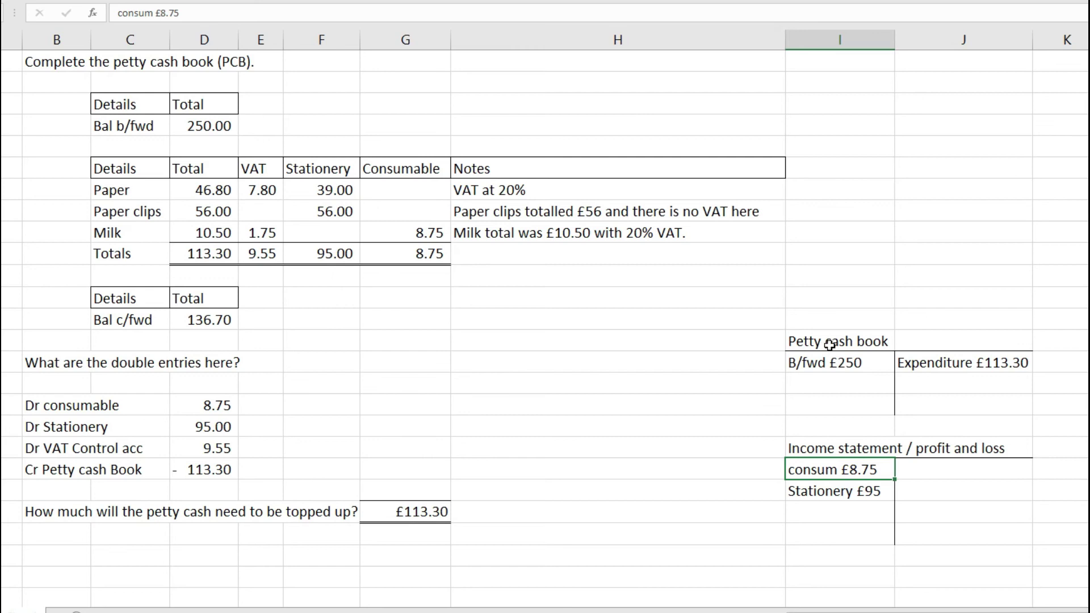
# - Copy the Petty cash book T account above it and rename the copy 'VAT Control'
pyautogui.moveTo(829, 344); pyautogui.dragTo(965, 404)
pyautogui.hotkey('ctrl', 'c')
pyautogui.click(857, 211)
pyautogui.hotkey('ctrl', 'v')
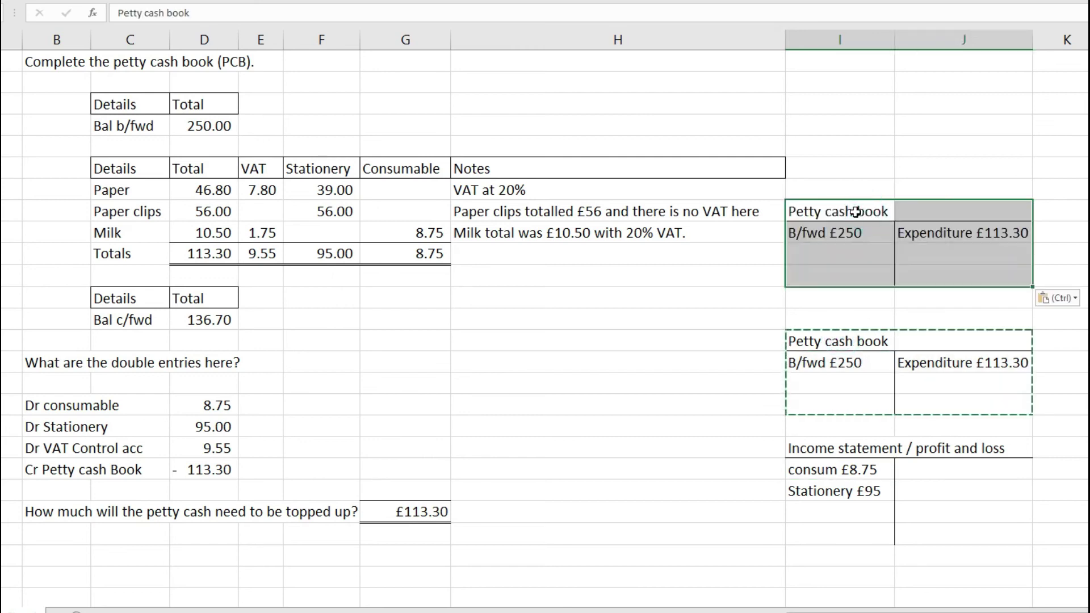
pyautogui.click(856, 212)
pyautogui.write('VAT Co')
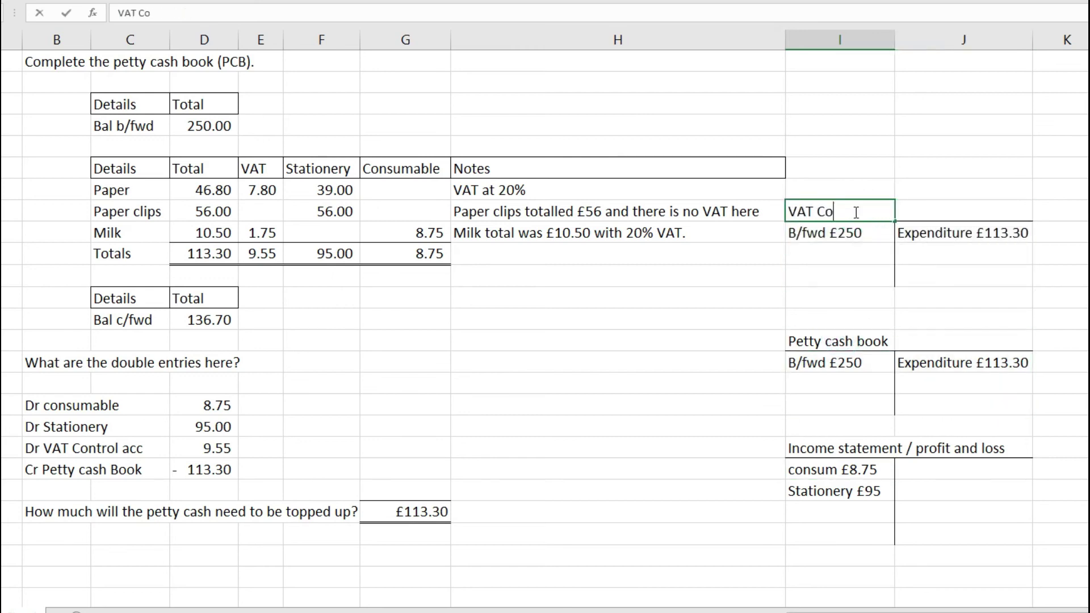
pyautogui.write('ntrol')
pyautogui.press('Return')
# - Insert a blank column before column I
pyautogui.rightClick(802, 44)
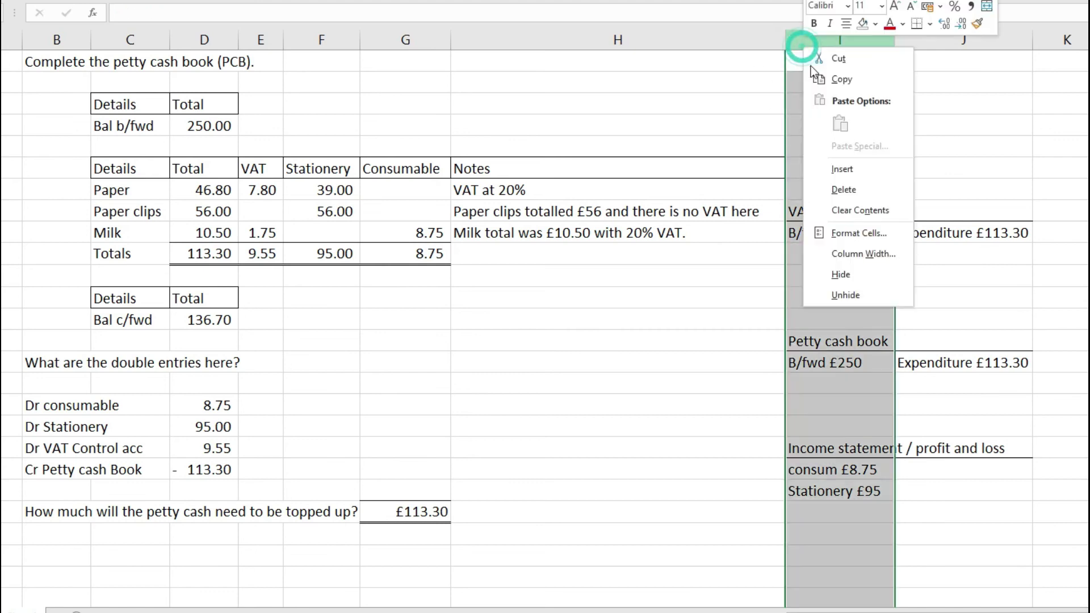
pyautogui.click(842, 168)
pyautogui.click(839, 104)
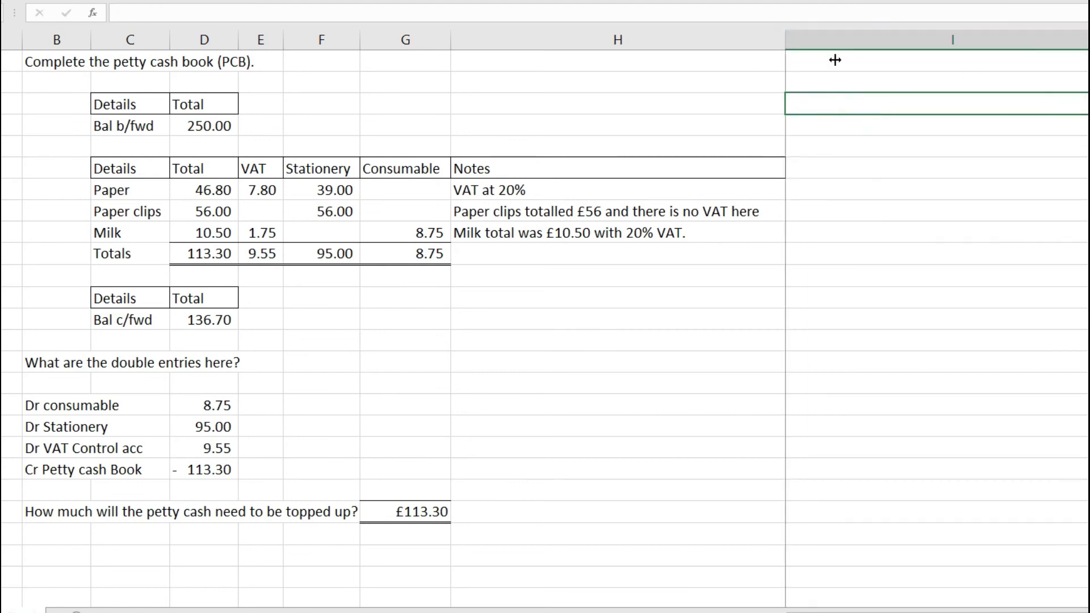
pyautogui.click(905, 129)
# - Clear the copied entries and enter 'Petty cash £9.55' in VAT Control
pyautogui.click(888, 209)
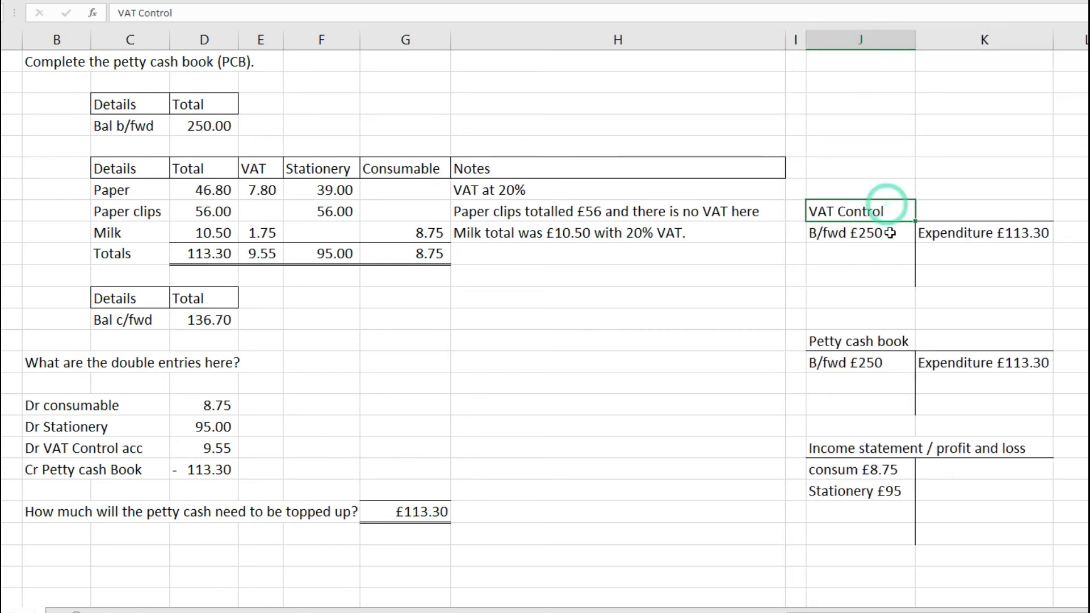
pyautogui.moveTo(889, 233); pyautogui.dragTo(965, 232)
pyautogui.press('Delete')
pyautogui.click(884, 230)
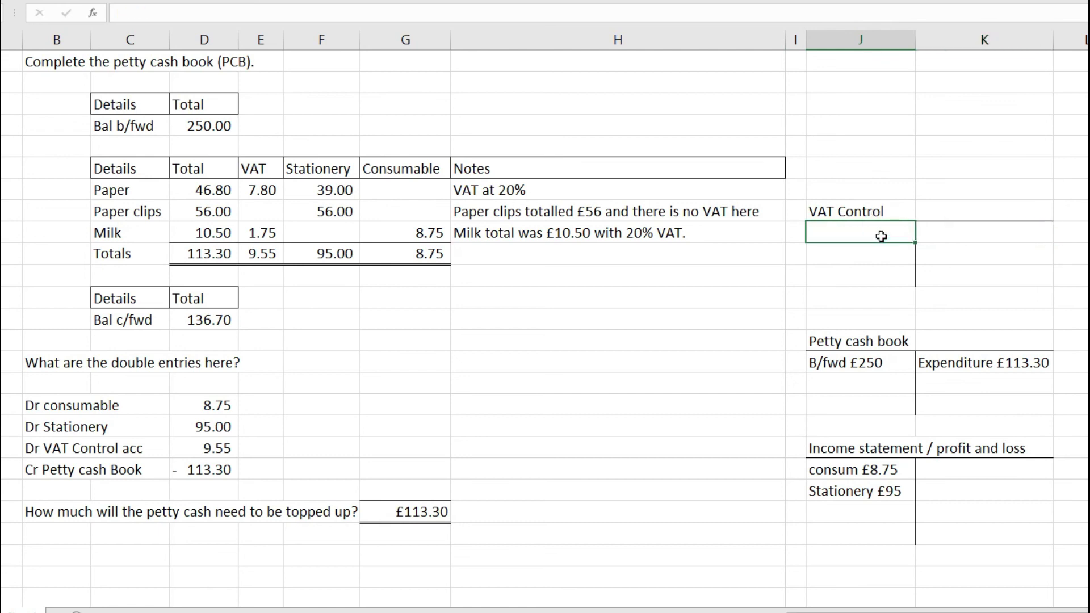
pyautogui.write('Petty cash')
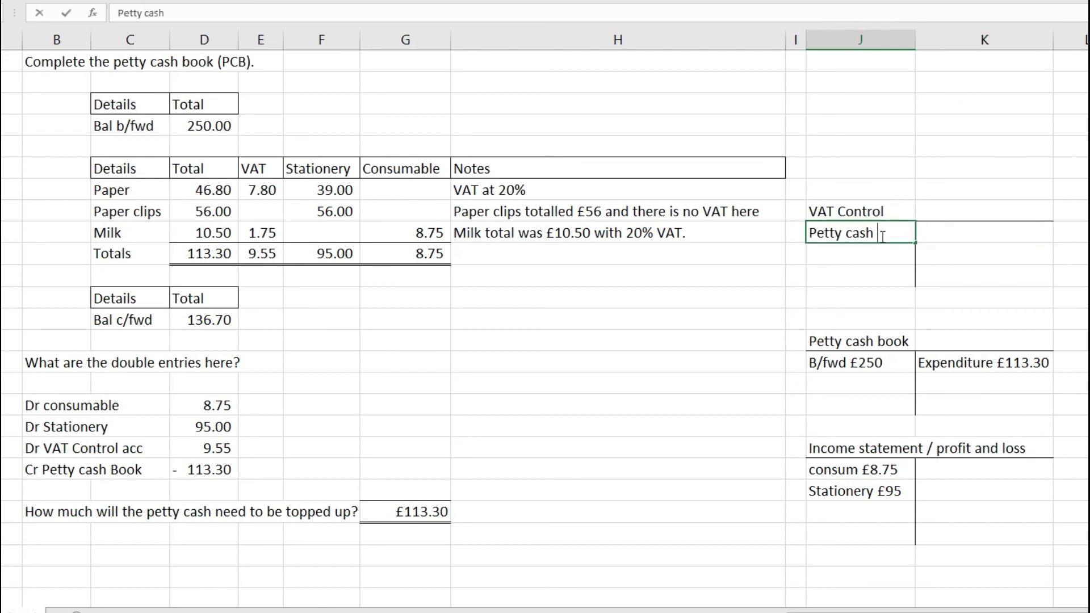
pyautogui.write(' £9.55')
pyautogui.press('Return')
pyautogui.click(881, 236)
# - Centre the VAT Control heading across both T-account columns
pyautogui.moveTo(968, 209); pyautogui.dragTo(965, 284)
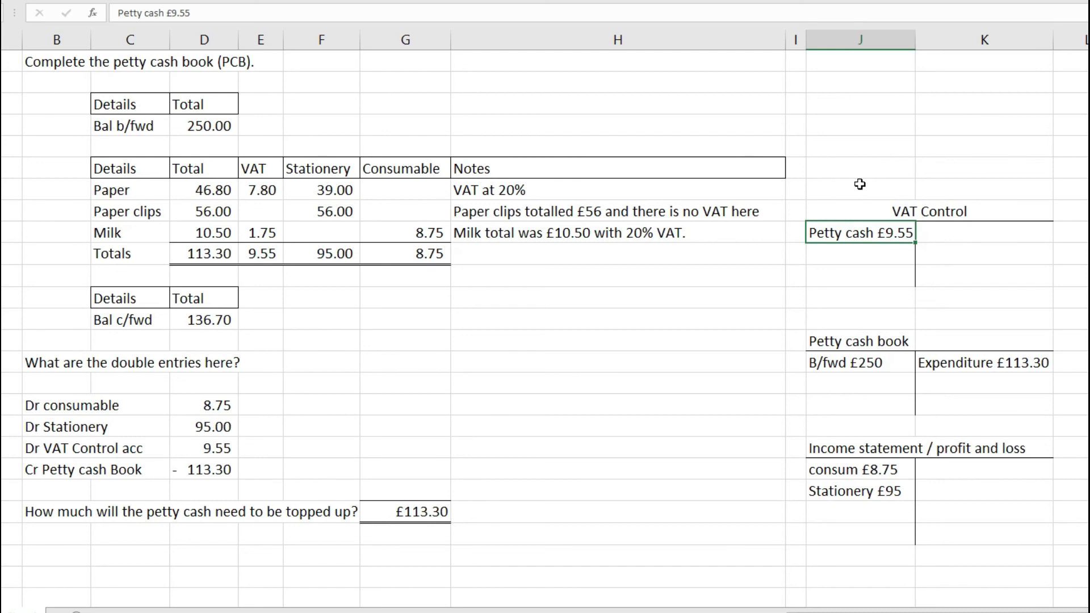
pyautogui.moveTo(860, 184); pyautogui.dragTo(882, 275)
pyautogui.click(884, 232)
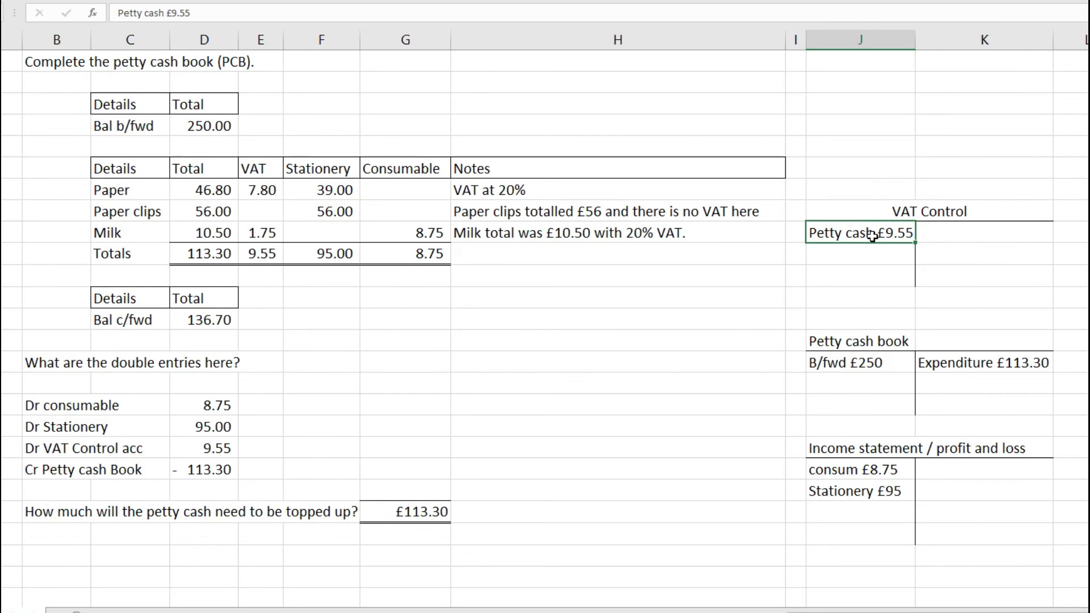
# - Merge and centre the Petty cash book heading across both columns using F4
pyautogui.click(877, 234)
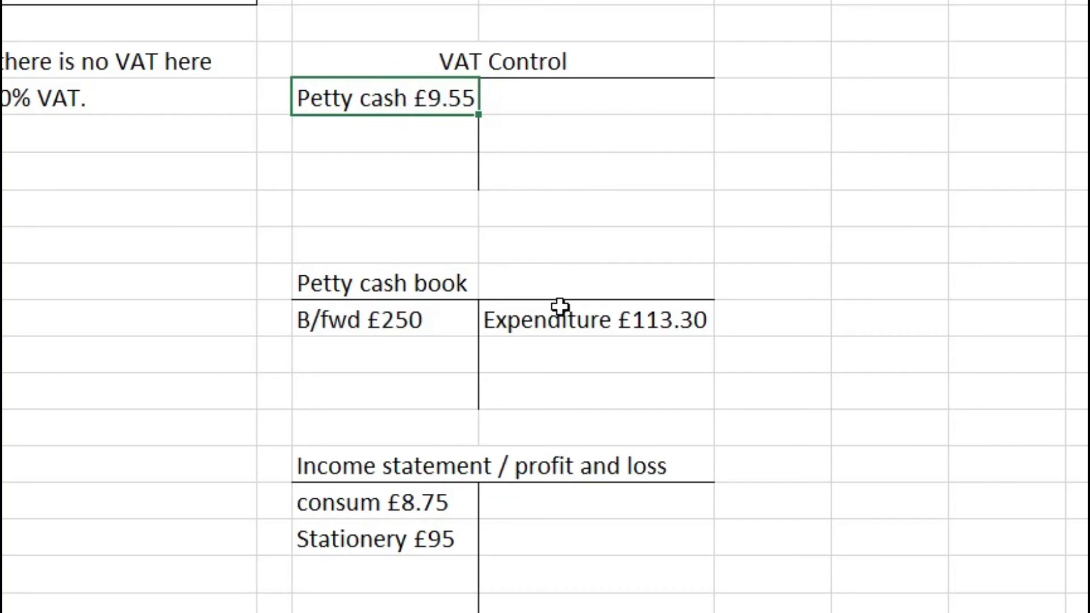
pyautogui.moveTo(414, 495); pyautogui.dragTo(414, 537)
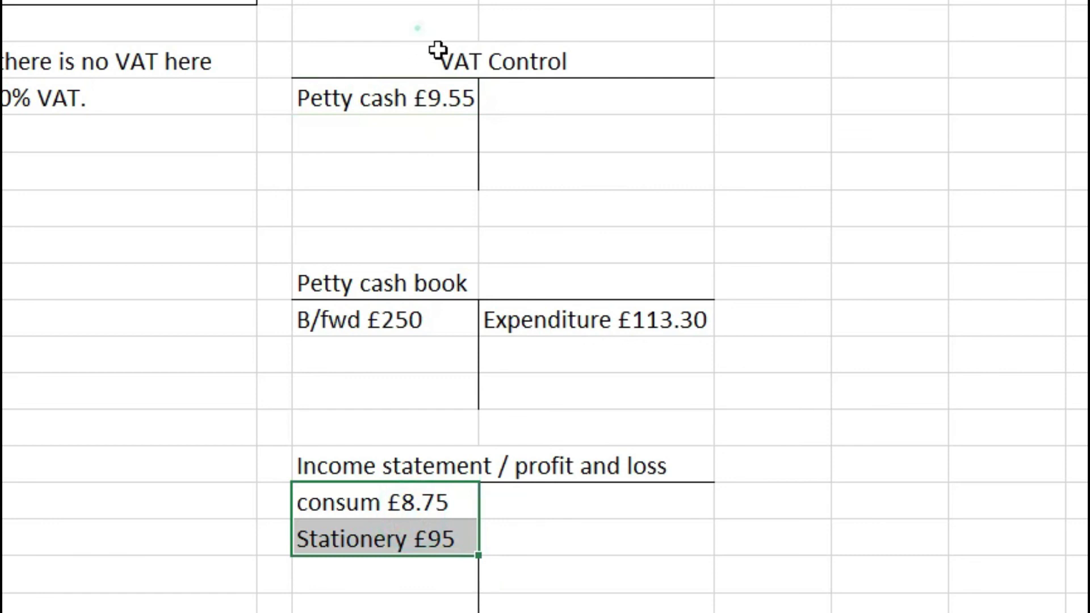
pyautogui.moveTo(437, 22); pyautogui.dragTo(550, 574)
pyautogui.click(653, 62)
pyautogui.click(767, 61)
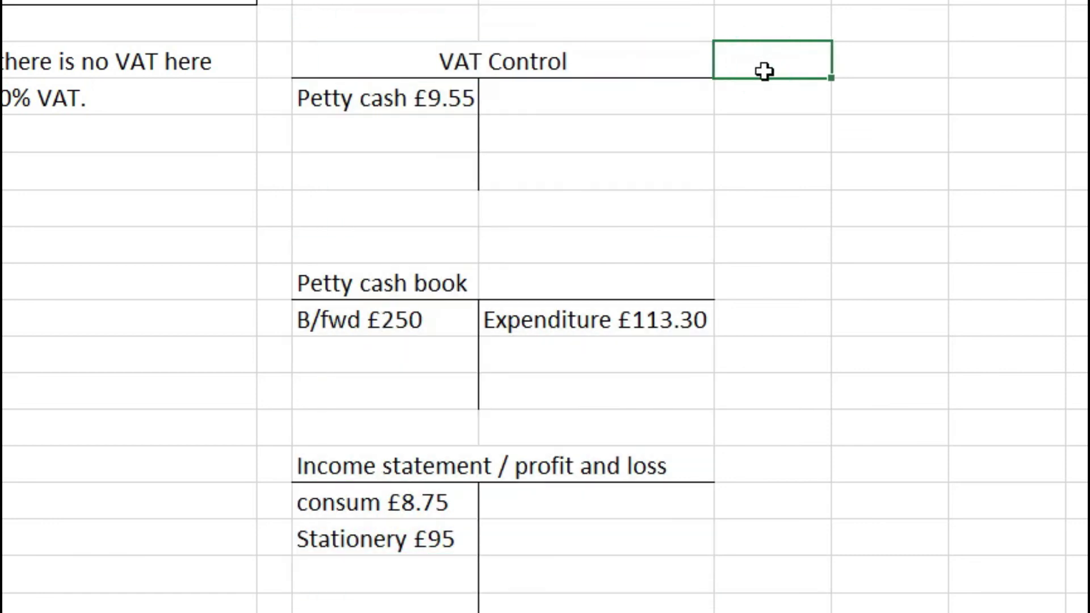
pyautogui.moveTo(452, 268); pyautogui.dragTo(577, 282)
pyautogui.press('F4')
# - Label the Petty cash book account 'BS/SFP' beside its heading
pyautogui.click(662, 46)
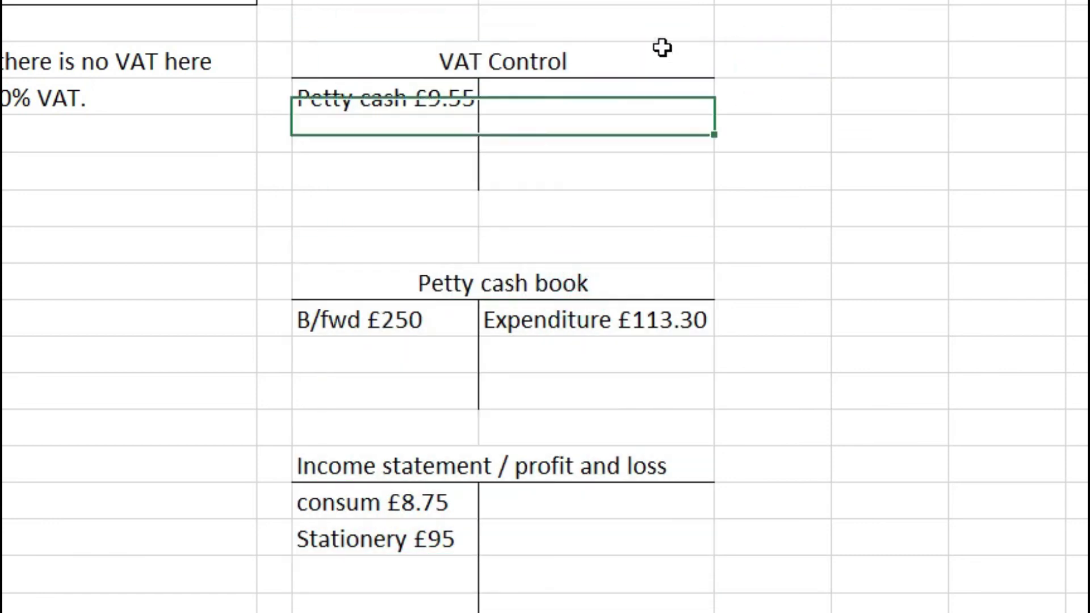
pyautogui.click(777, 64)
pyautogui.click(769, 278)
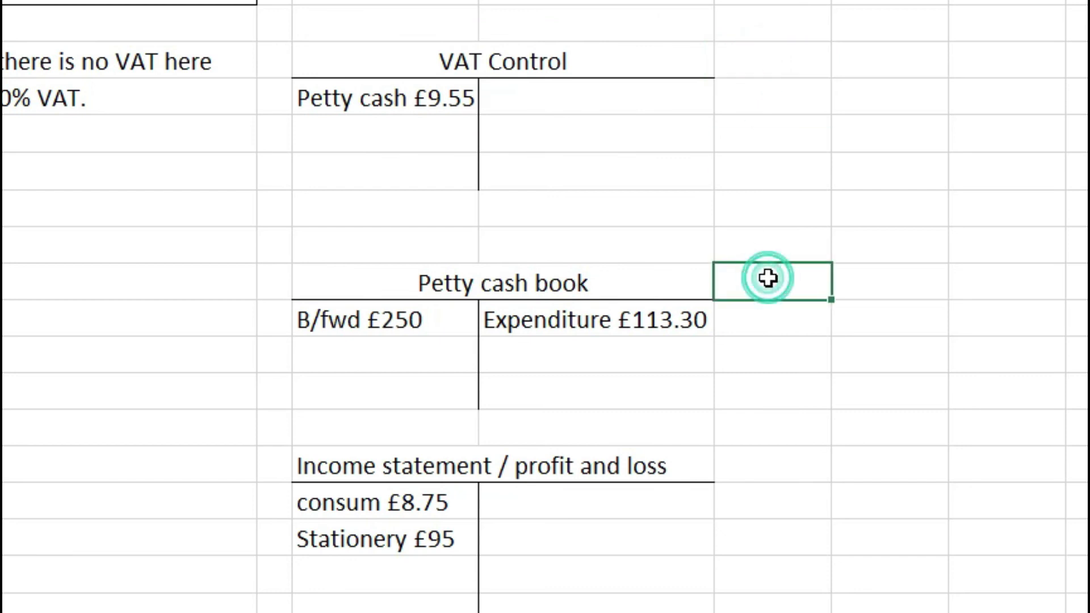
pyautogui.write('BS/SFP')
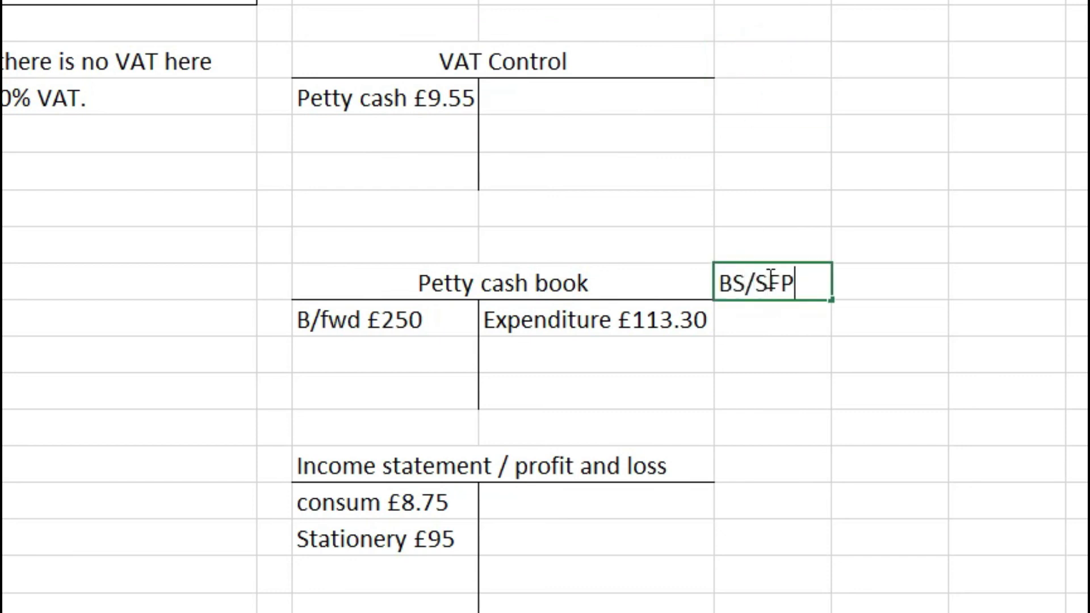
pyautogui.press('Return')
pyautogui.press('Right')
pyautogui.press('Up')
pyautogui.click(770, 278)
# - Copy the 'BS/SFP' label beside the VAT Control heading
pyautogui.hotkey('ctrl', 'c')
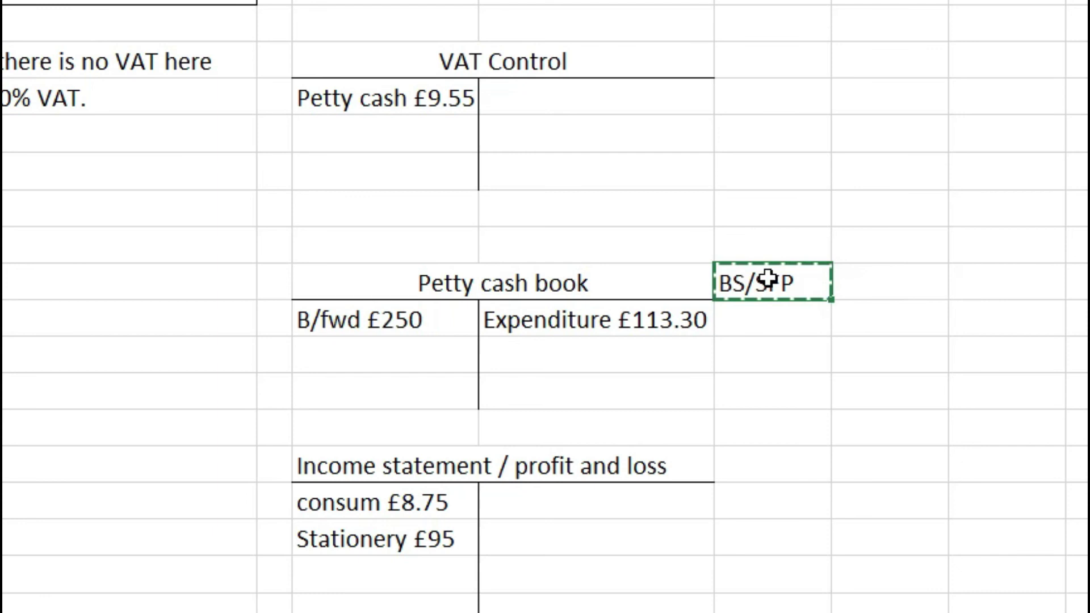
pyautogui.click(786, 69)
pyautogui.hotkey('ctrl', 'v')
pyautogui.click(767, 465)
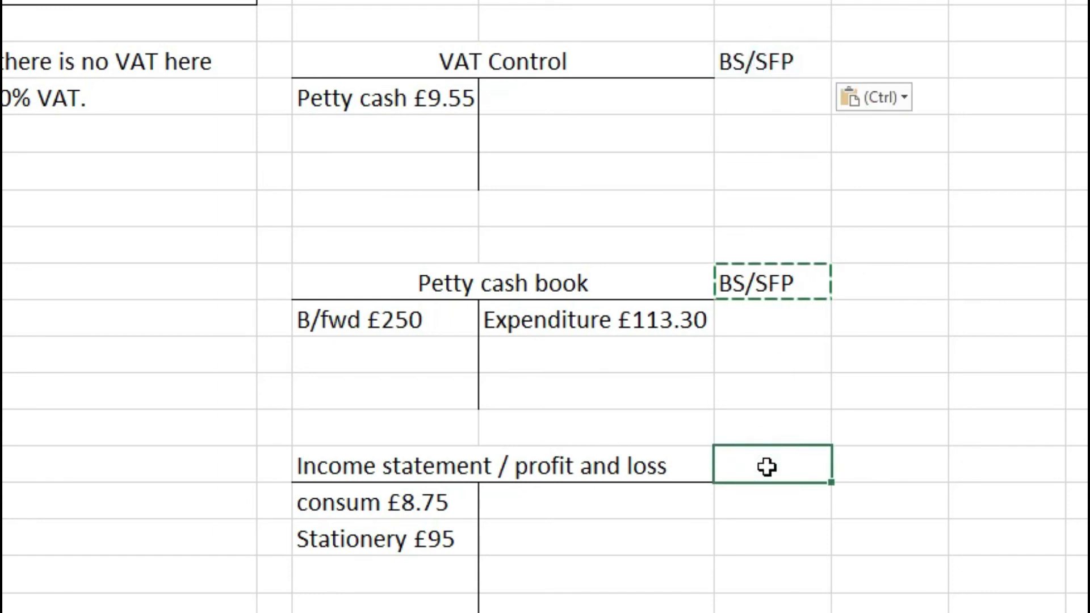
pyautogui.press('Escape')
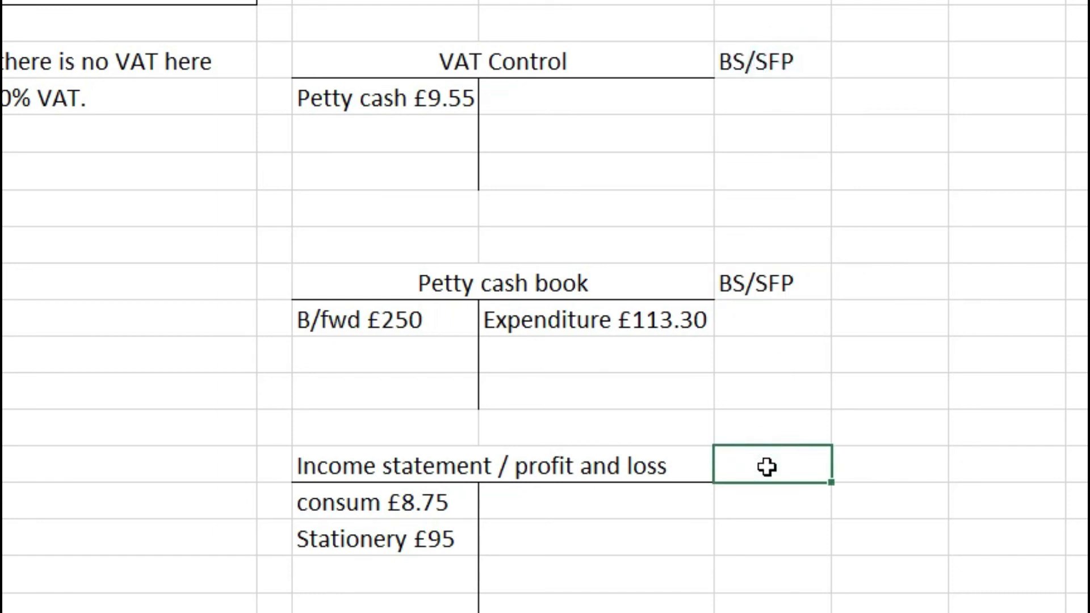